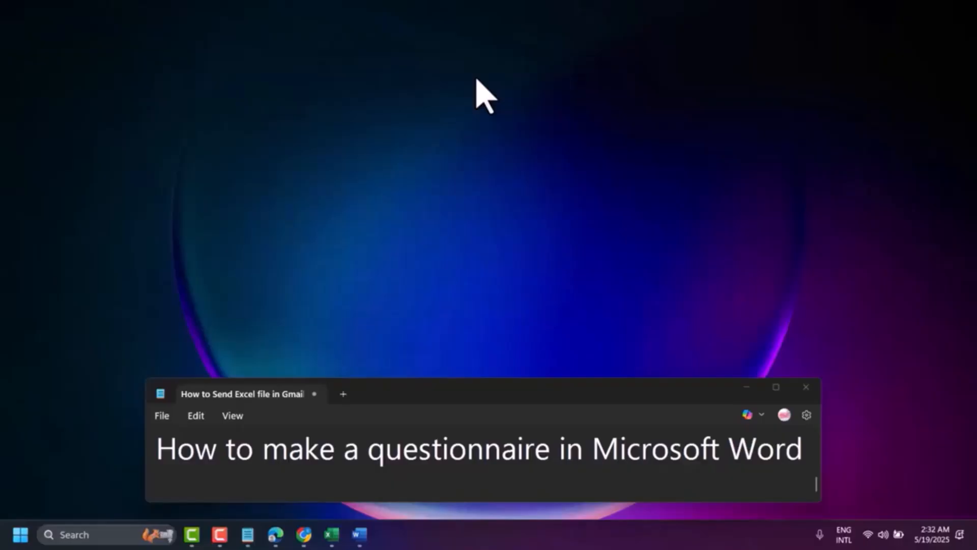
Step: Switch to the blank Word document and insert a table with six columns and four rows
{"action": "mouse_move", "coordinate": [352, 540]}
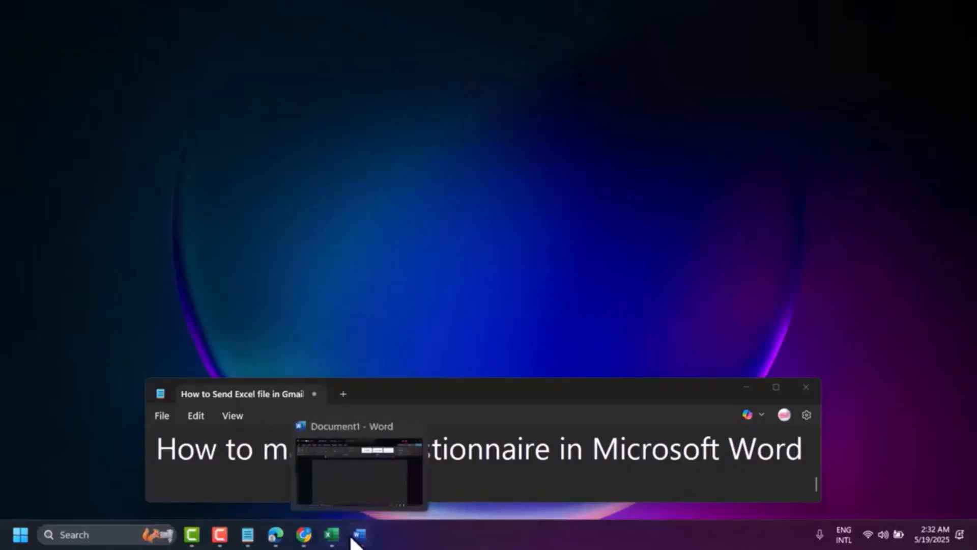
{"action": "left_click", "coordinate": [357, 537]}
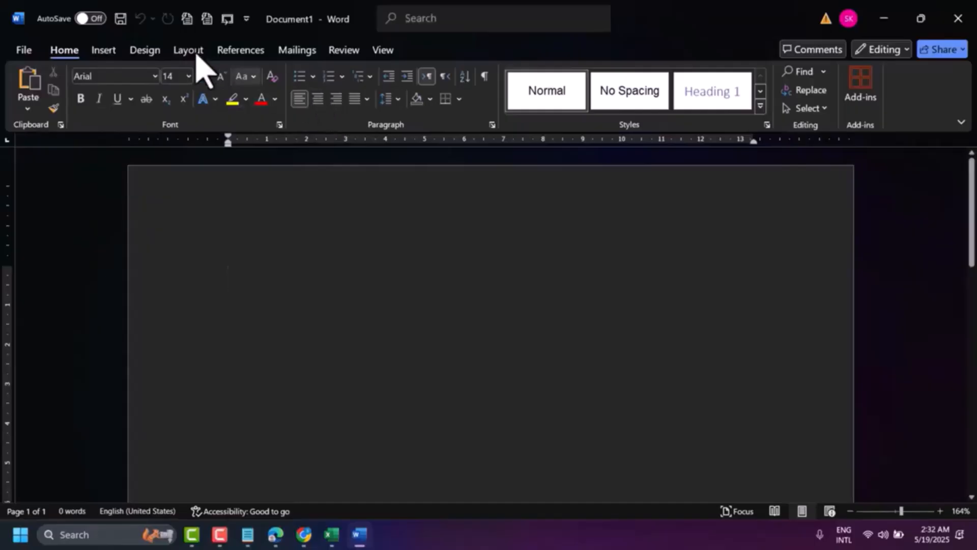
{"action": "left_click", "coordinate": [105, 50]}
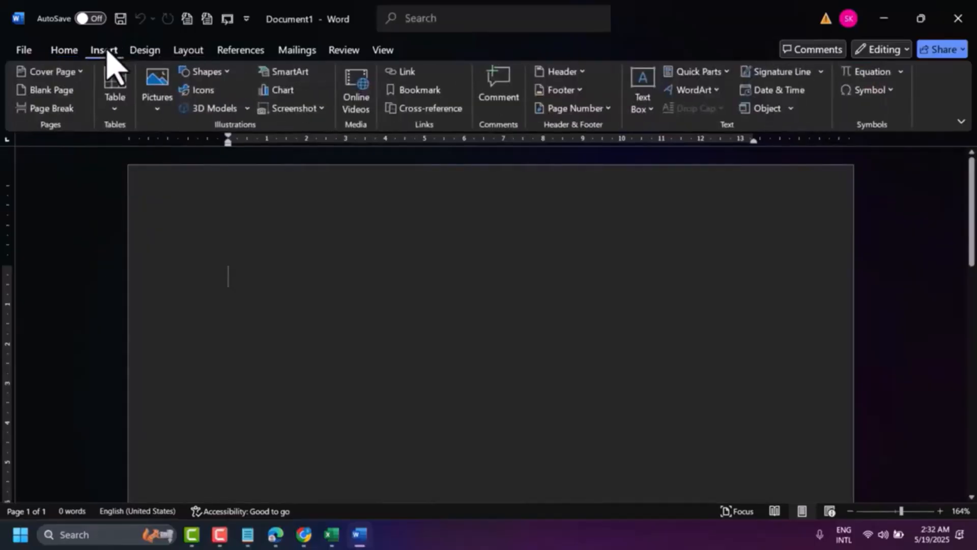
{"action": "left_click", "coordinate": [112, 105]}
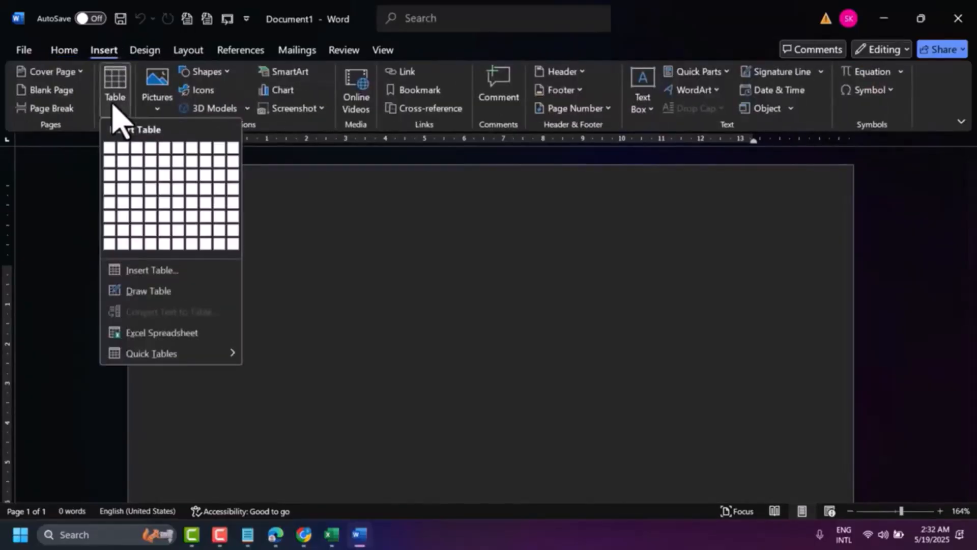
{"action": "left_click", "coordinate": [173, 197]}
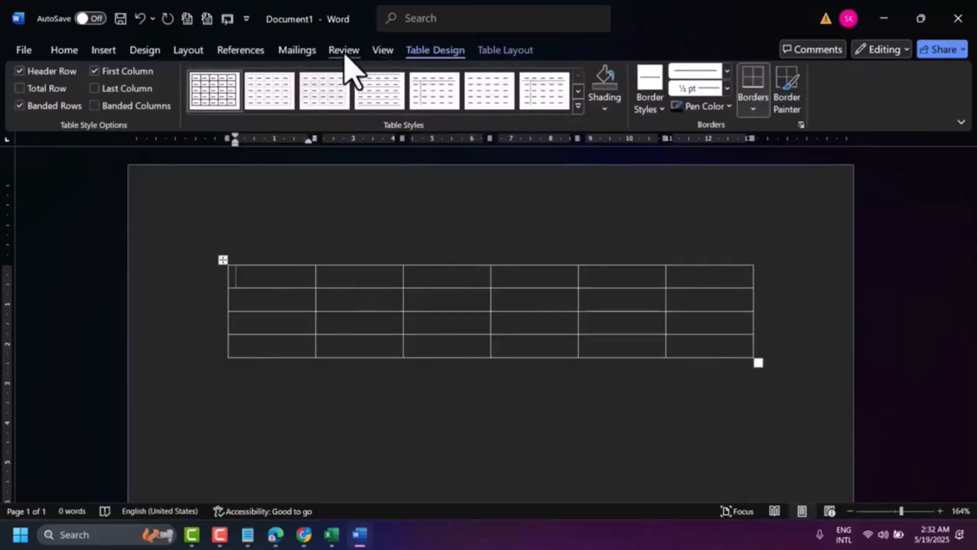
{"action": "left_click", "coordinate": [217, 545]}
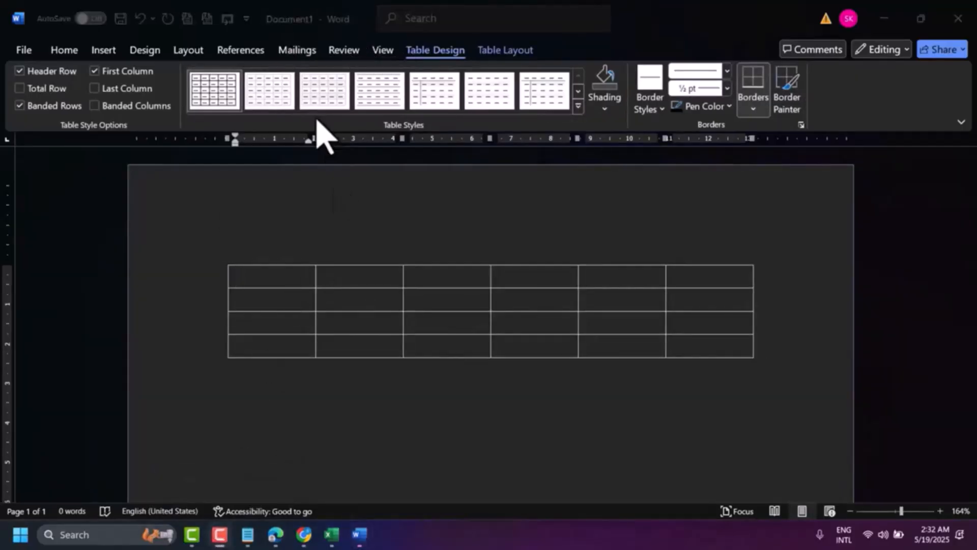
Step: Select the whole table and set its row height to 1 cm
{"action": "left_click", "coordinate": [229, 277]}
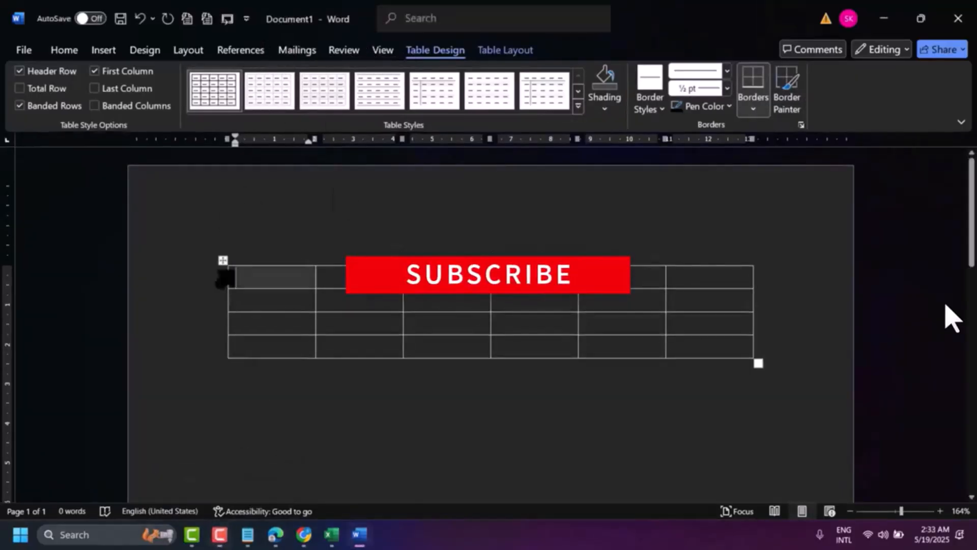
{"action": "left_click", "coordinate": [224, 261]}
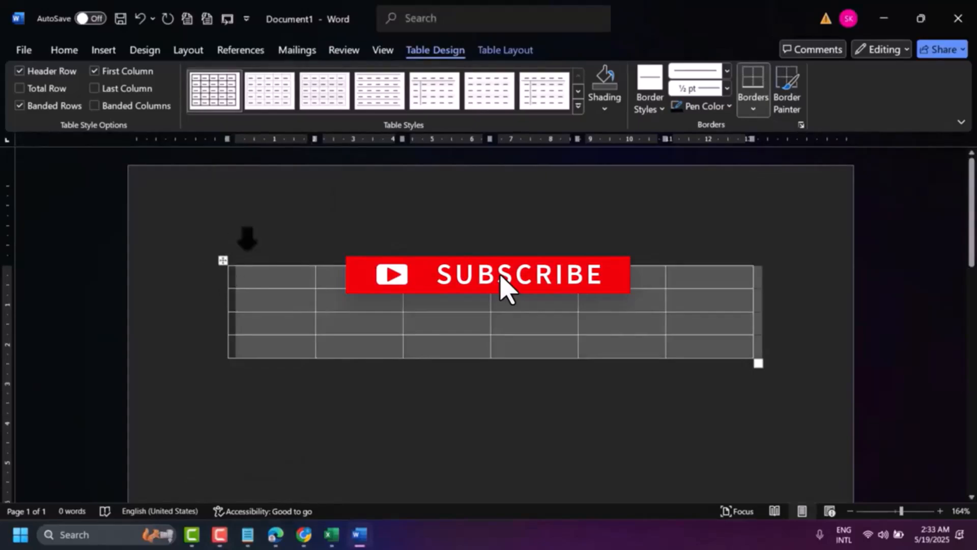
{"action": "left_click", "coordinate": [509, 51]}
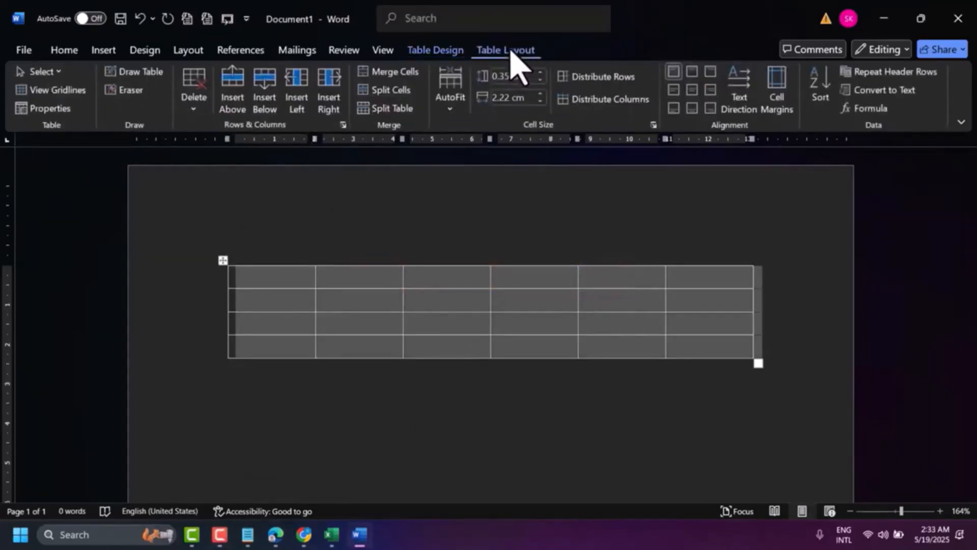
{"action": "left_click", "coordinate": [507, 76]}
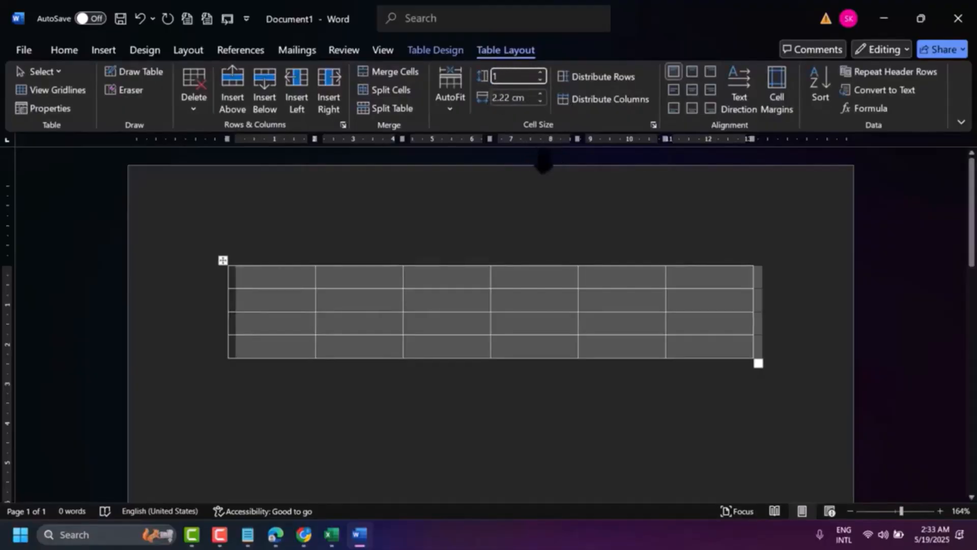
{"action": "left_click", "coordinate": [543, 181]}
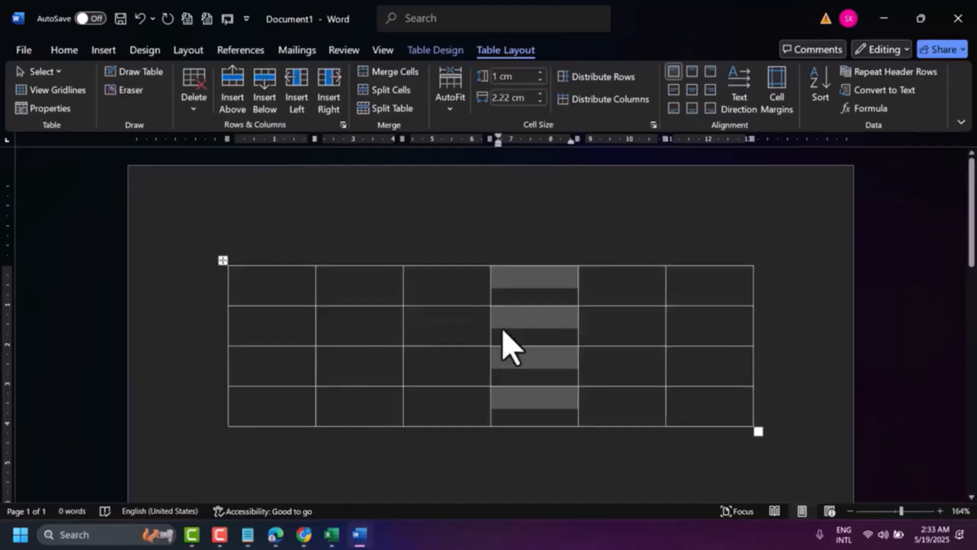
Step: Set the font size of the table's selected fourth column to 16
{"action": "scroll", "coordinate": [503, 342], "scroll_direction": "down", "scroll_amount": 1}
{"action": "scroll", "coordinate": [485, 318], "scroll_direction": "down", "scroll_amount": 1}
{"action": "scroll", "coordinate": [490, 307], "scroll_direction": "up", "scroll_amount": 1}
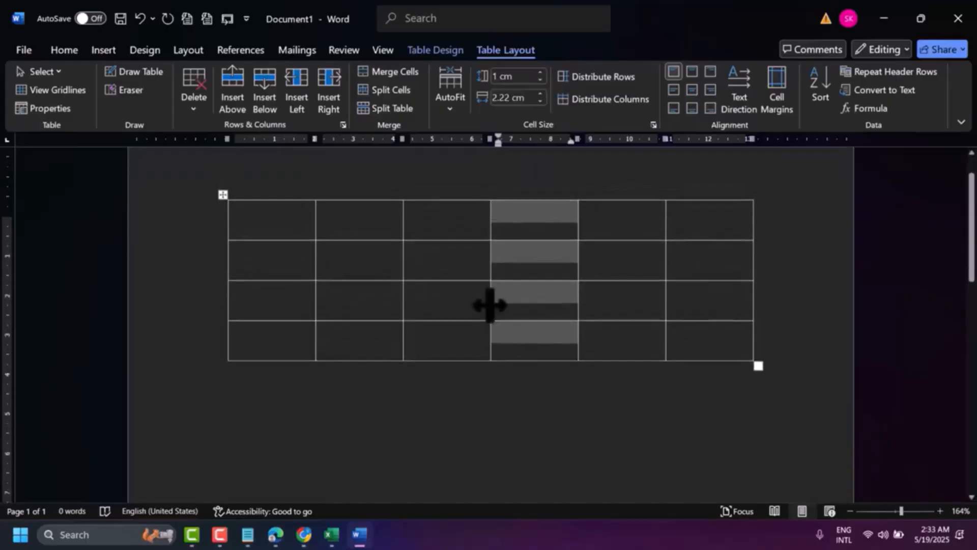
{"action": "left_click", "coordinate": [75, 39]}
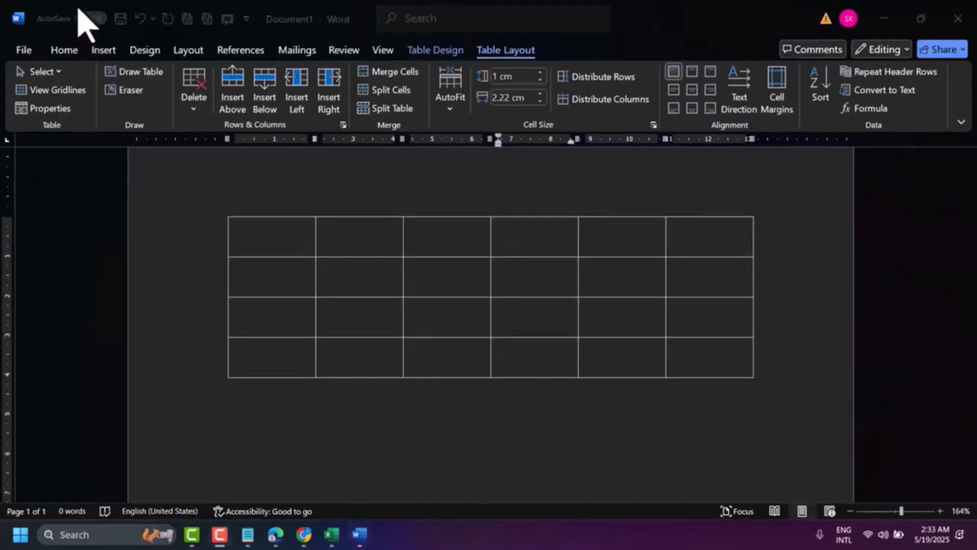
{"action": "left_click", "coordinate": [67, 50]}
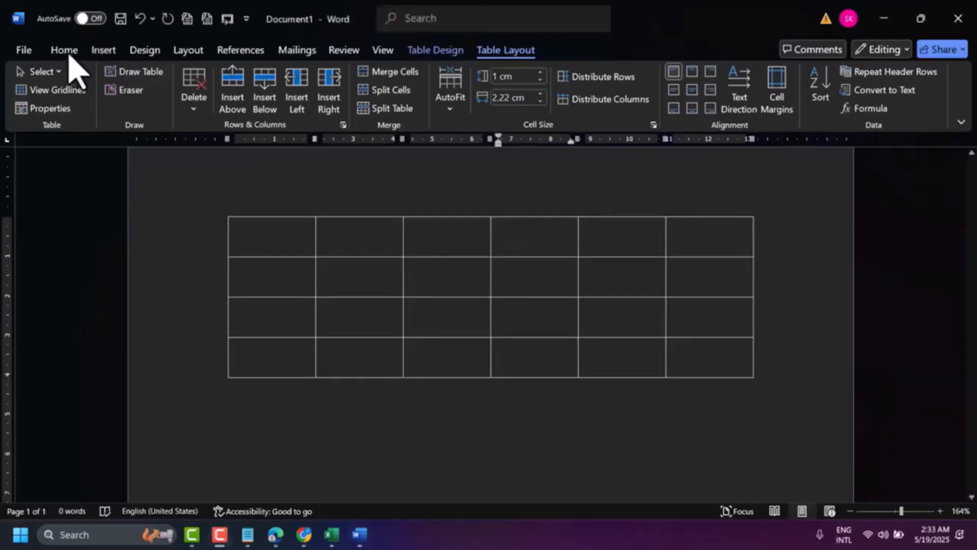
{"action": "left_click", "coordinate": [66, 50]}
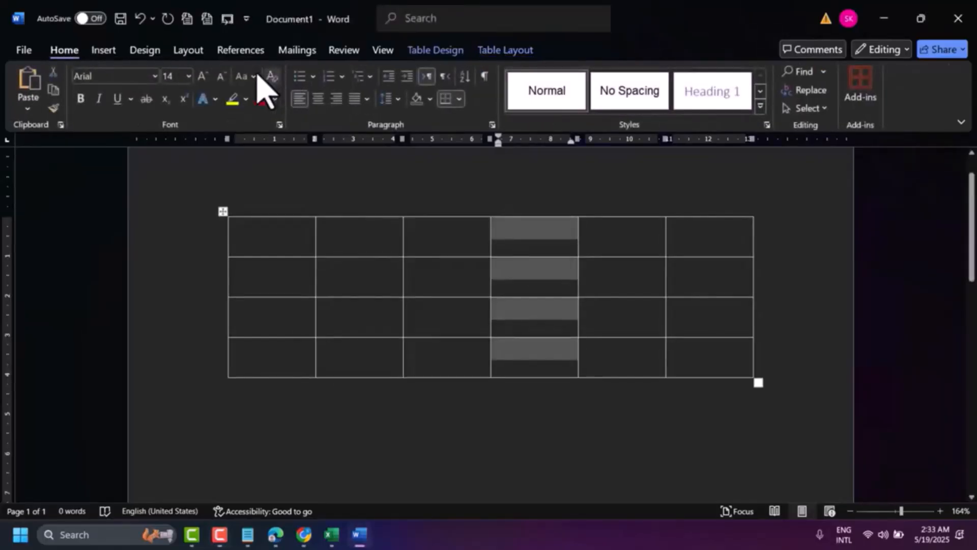
{"action": "left_click", "coordinate": [189, 76]}
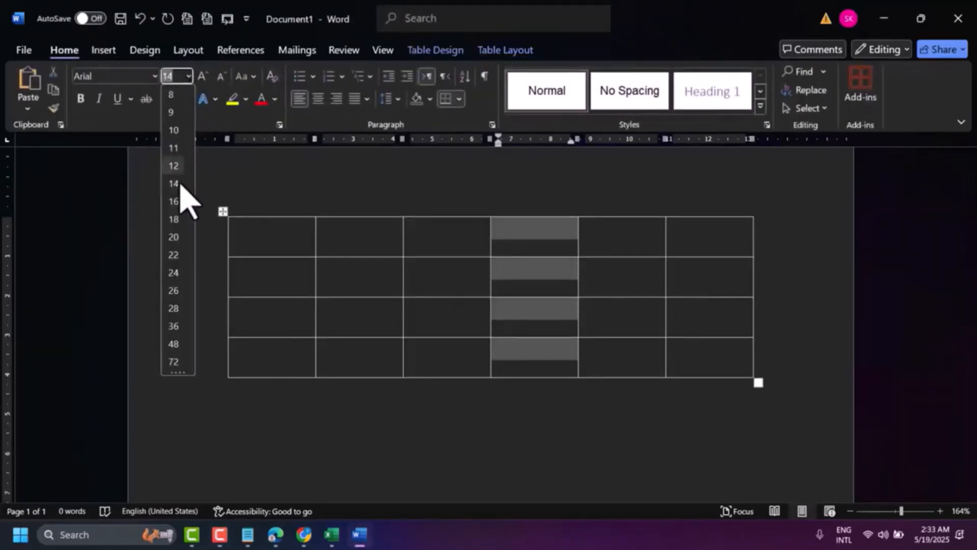
{"action": "left_click", "coordinate": [173, 201]}
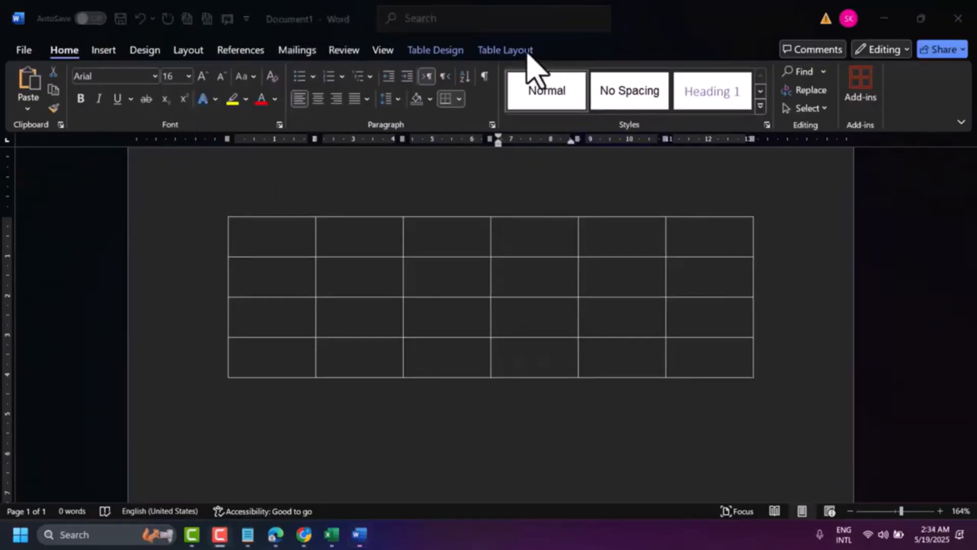
Step: Align the contents of the table cells to the centre, both horizontally and vertically
{"action": "left_click", "coordinate": [509, 49]}
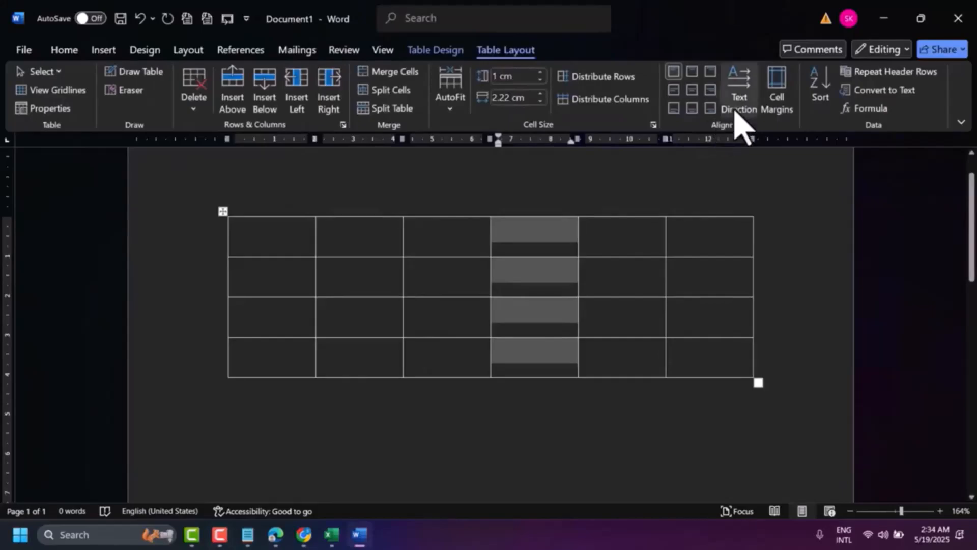
{"action": "left_click", "coordinate": [693, 90]}
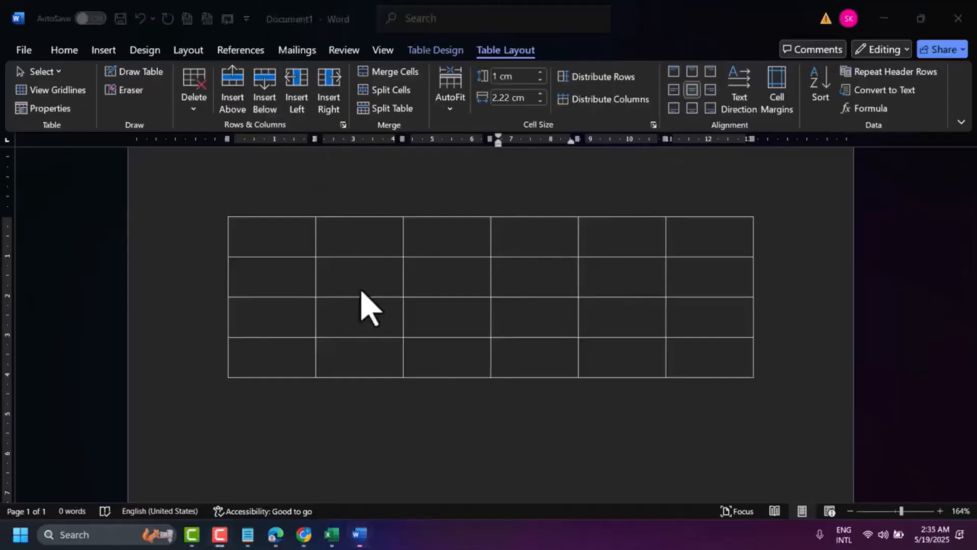
{"action": "left_click", "coordinate": [564, 263]}
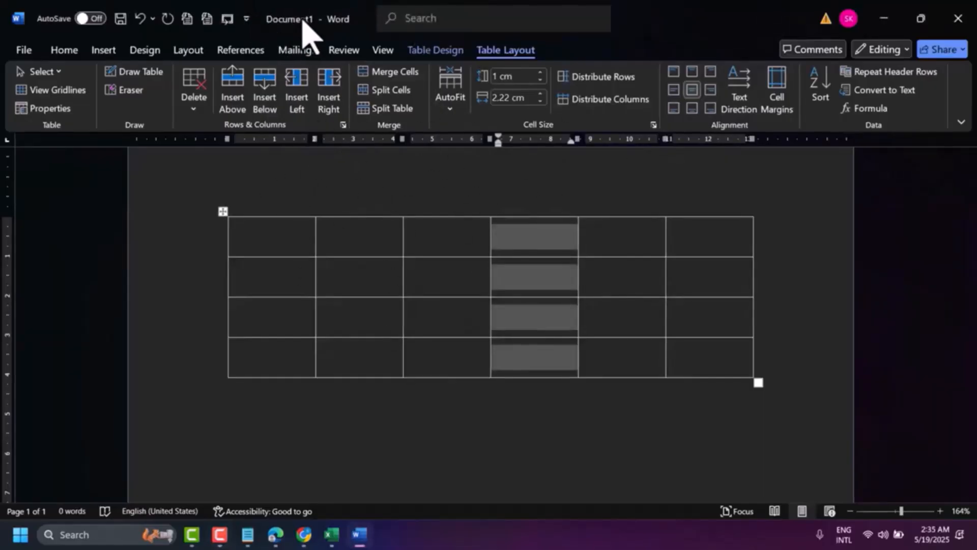
Step: Narrow the table's first column and widen the second column to about 4.25 cm
{"action": "left_click", "coordinate": [319, 294]}
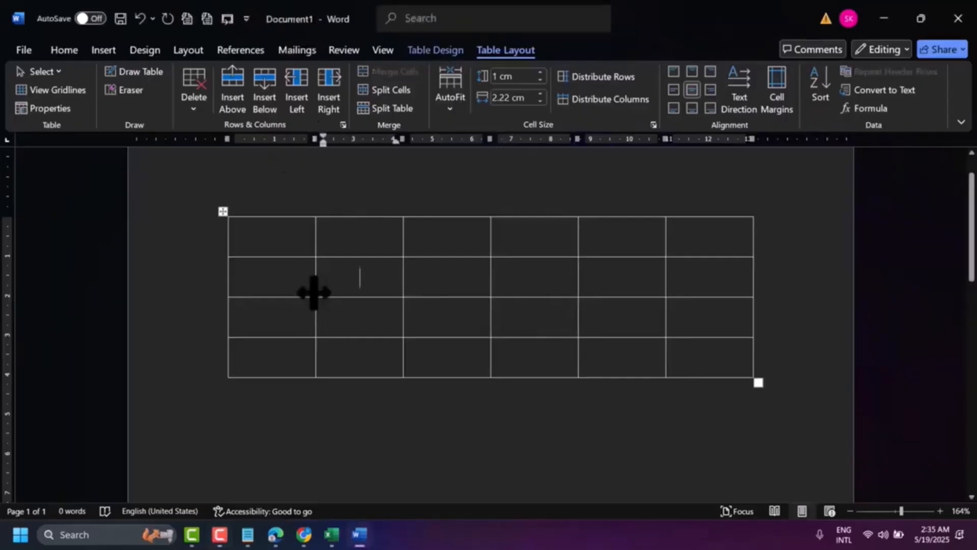
{"action": "left_click_drag", "start_coordinate": [310, 293], "coordinate": [260, 295]}
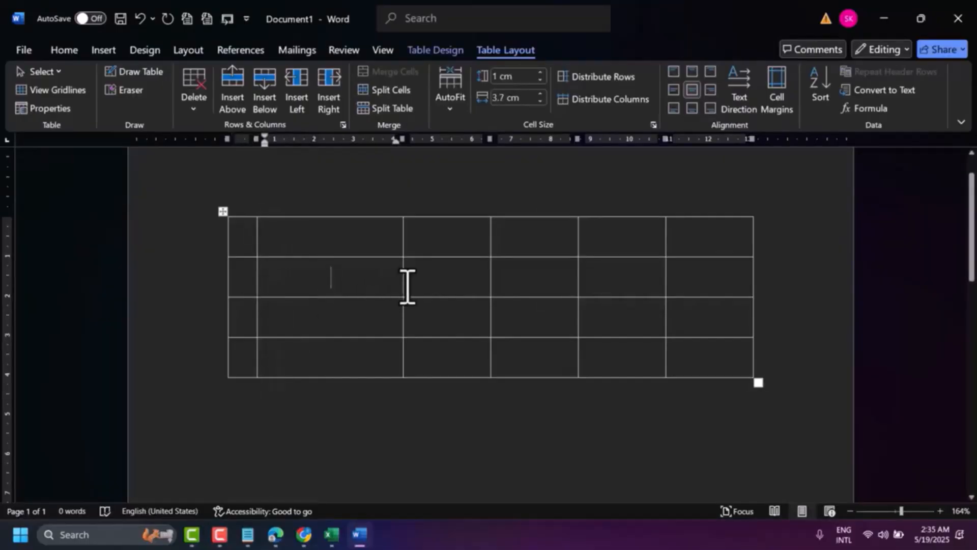
{"action": "left_click_drag", "start_coordinate": [402, 284], "coordinate": [423, 284]}
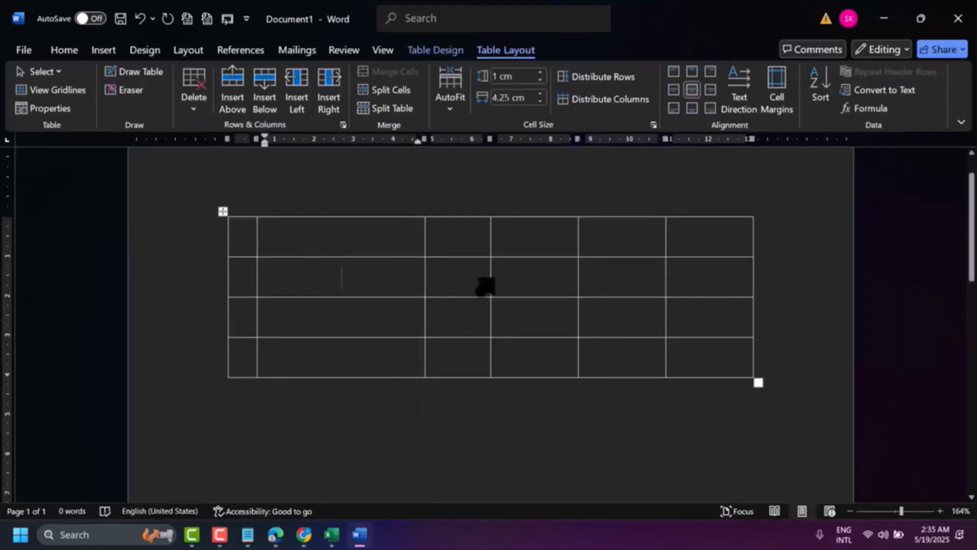
Step: Shift the inner column borders to rebalance the remaining column widths, making the fifth column about 1.75 cm wide
{"action": "left_click_drag", "start_coordinate": [496, 281], "coordinate": [525, 281]}
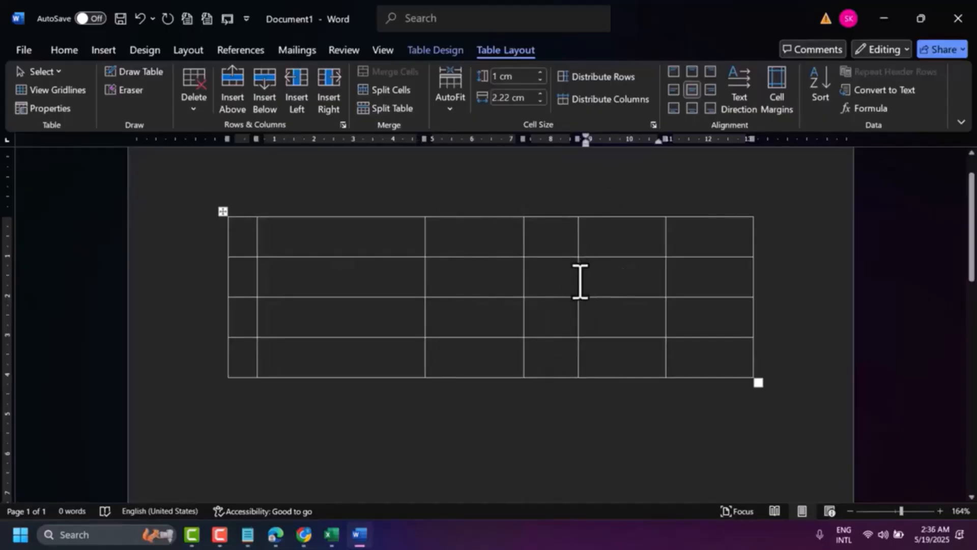
{"action": "left_click_drag", "start_coordinate": [579, 282], "coordinate": [682, 283]}
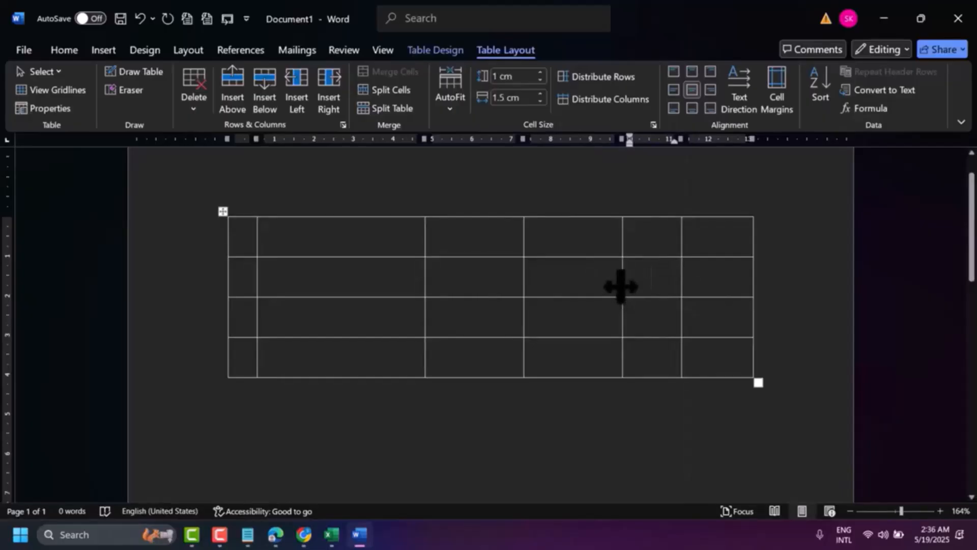
{"action": "left_click_drag", "start_coordinate": [621, 288], "coordinate": [612, 291]}
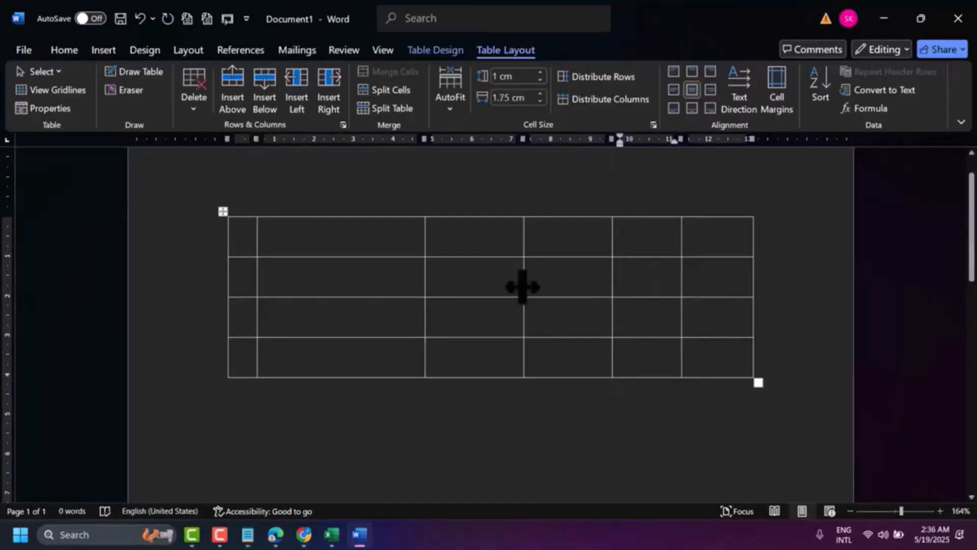
{"action": "left_click_drag", "start_coordinate": [523, 287], "coordinate": [524, 287]}
{"action": "left_click_drag", "start_coordinate": [423, 288], "coordinate": [449, 291]}
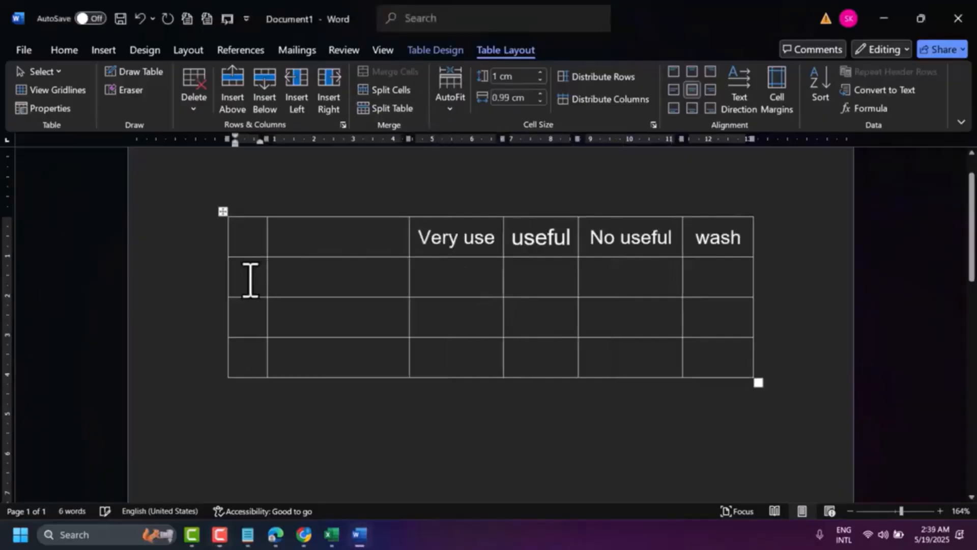
Step: Number the three rows below the header 1, 2 and 3 in the table's first column
{"action": "type", "text": "1"}
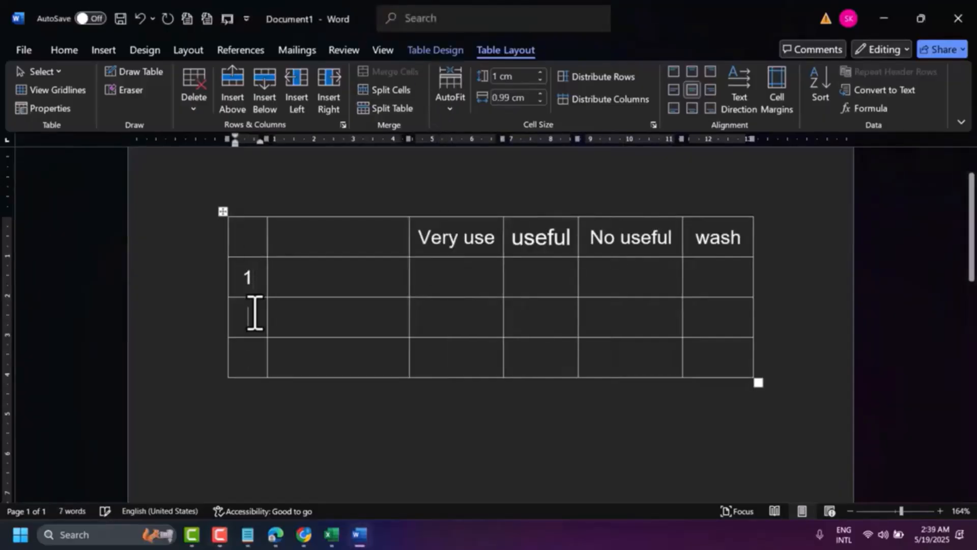
{"action": "left_click", "coordinate": [255, 312]}
{"action": "type", "text": "2"}
{"action": "type", "text": "3"}
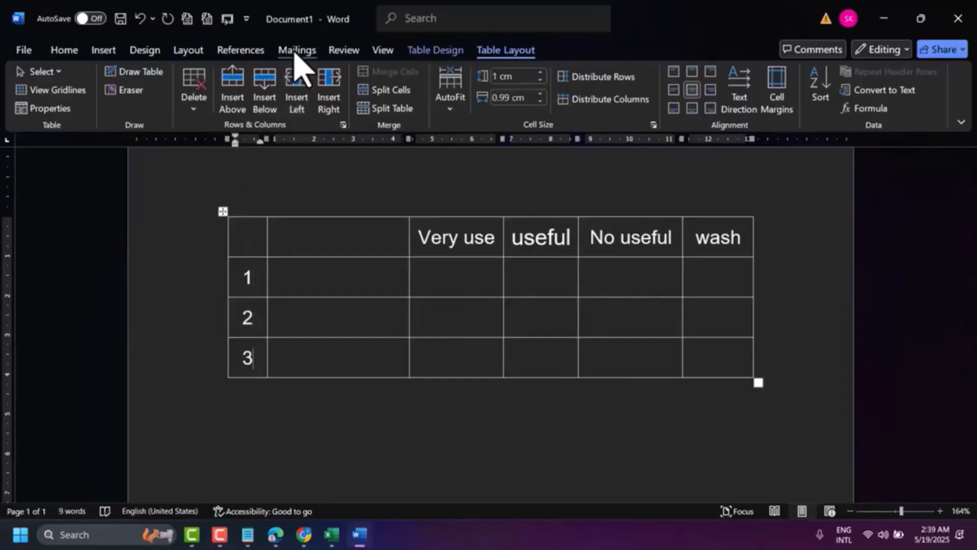
Step: Enable the Developer tab through the ribbon customization in the Word options
{"action": "left_click", "coordinate": [25, 58]}
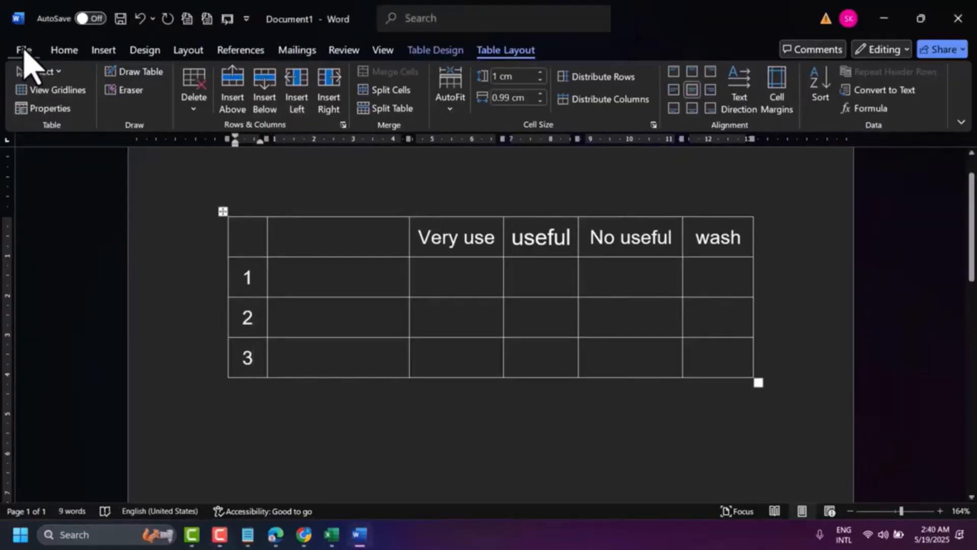
{"action": "left_click", "coordinate": [24, 53]}
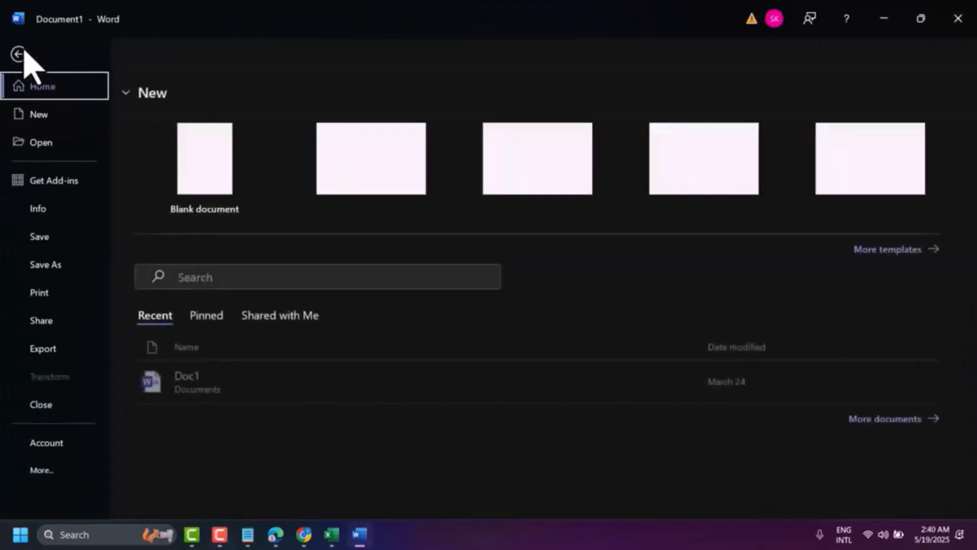
{"action": "left_click", "coordinate": [49, 479]}
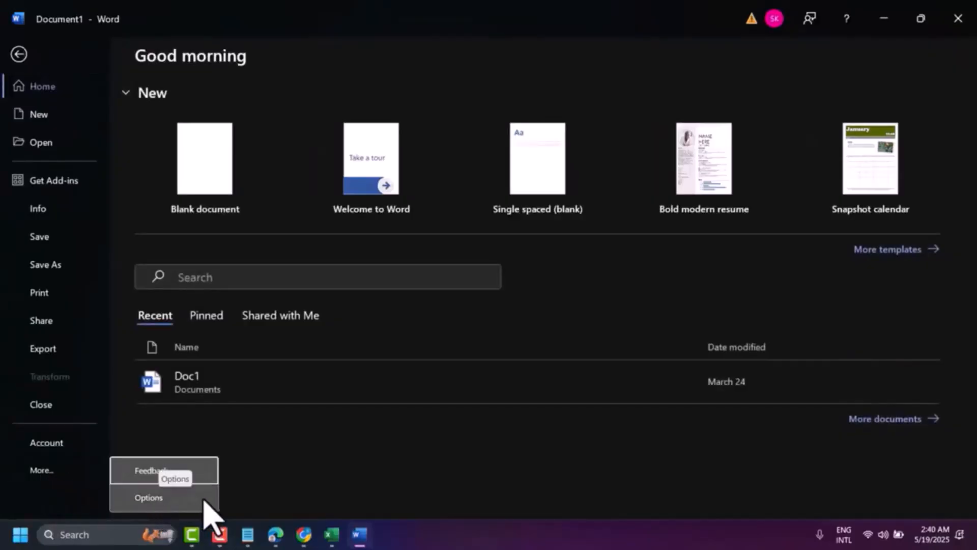
{"action": "left_click", "coordinate": [188, 499]}
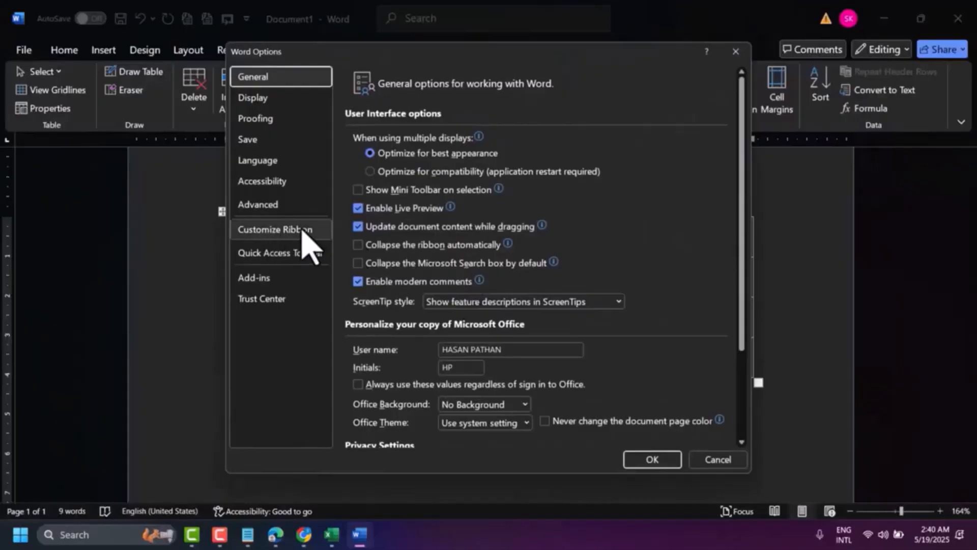
{"action": "left_click", "coordinate": [281, 231]}
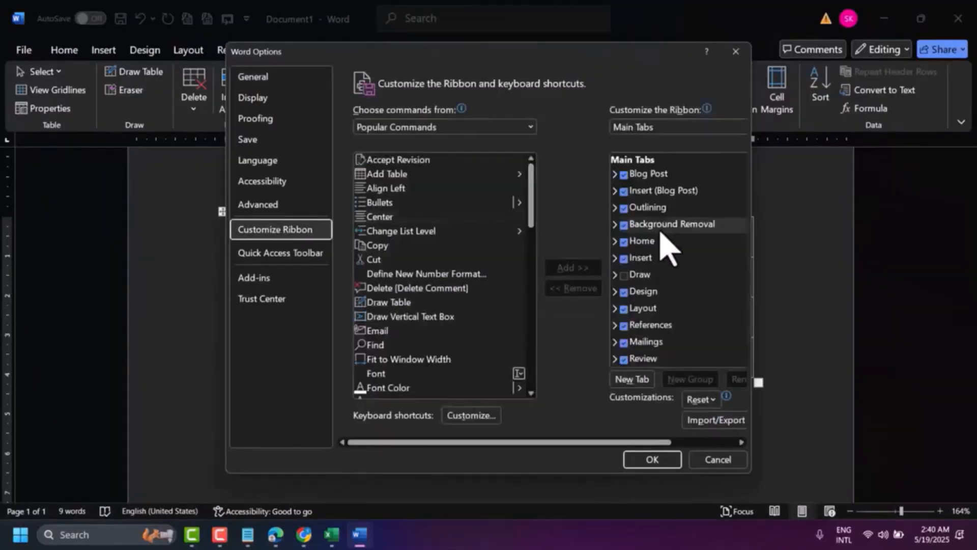
{"action": "scroll", "coordinate": [660, 239], "scroll_direction": "down", "scroll_amount": 2}
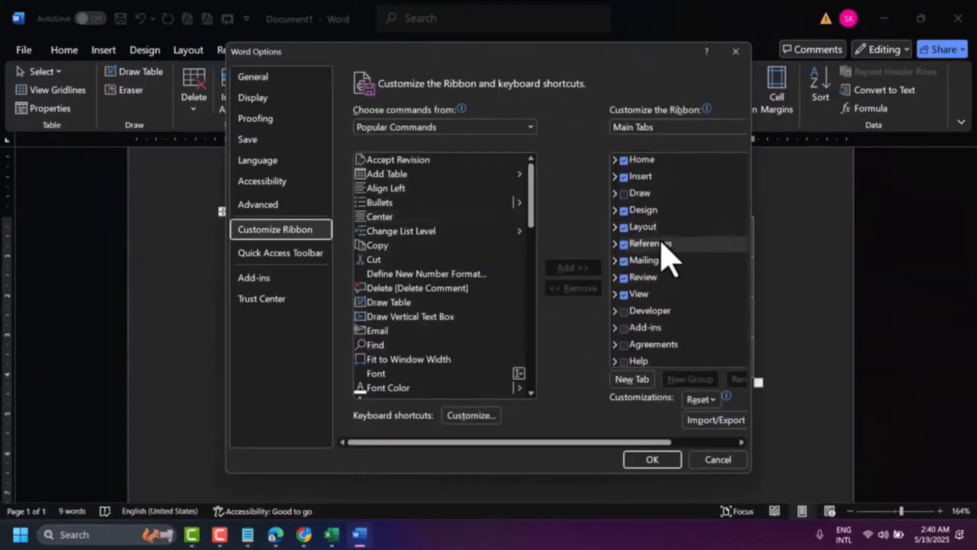
{"action": "left_click", "coordinate": [631, 313]}
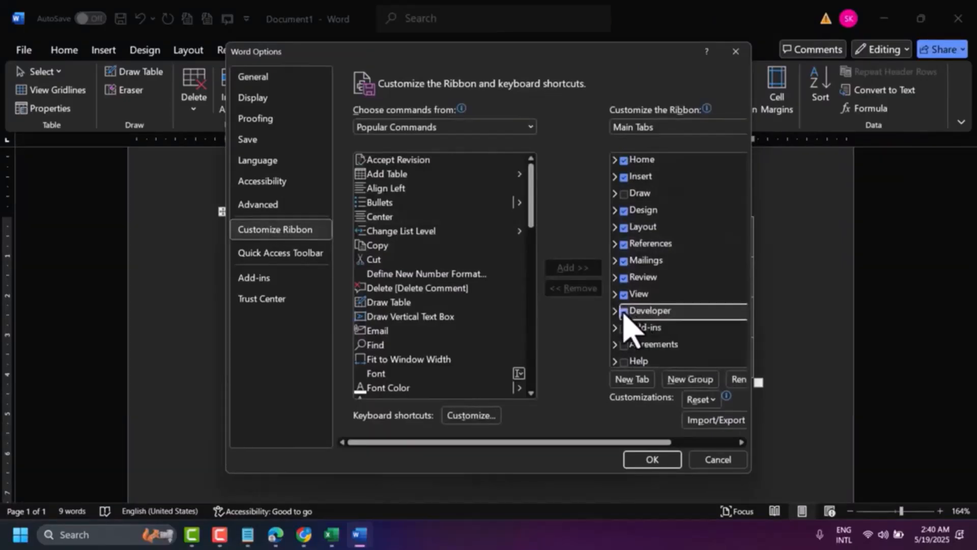
{"action": "left_click", "coordinate": [656, 464]}
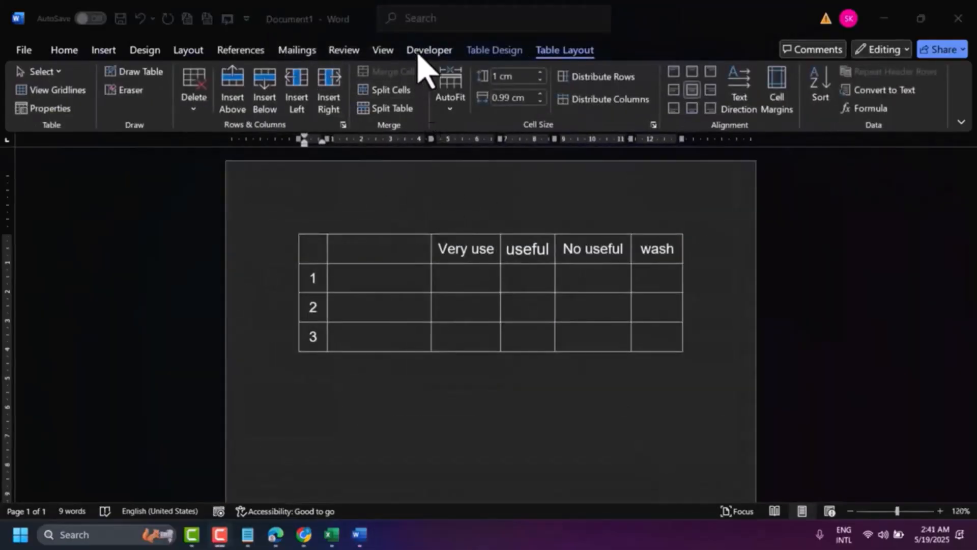
Step: Insert a check box content control in row 1 of the "Very use" column
{"action": "left_click", "coordinate": [484, 279]}
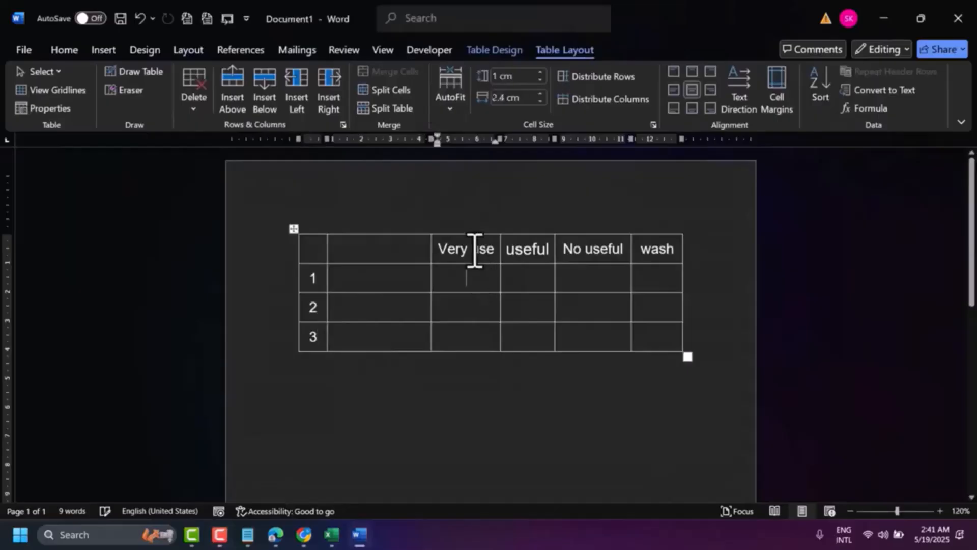
{"action": "left_click", "coordinate": [425, 51]}
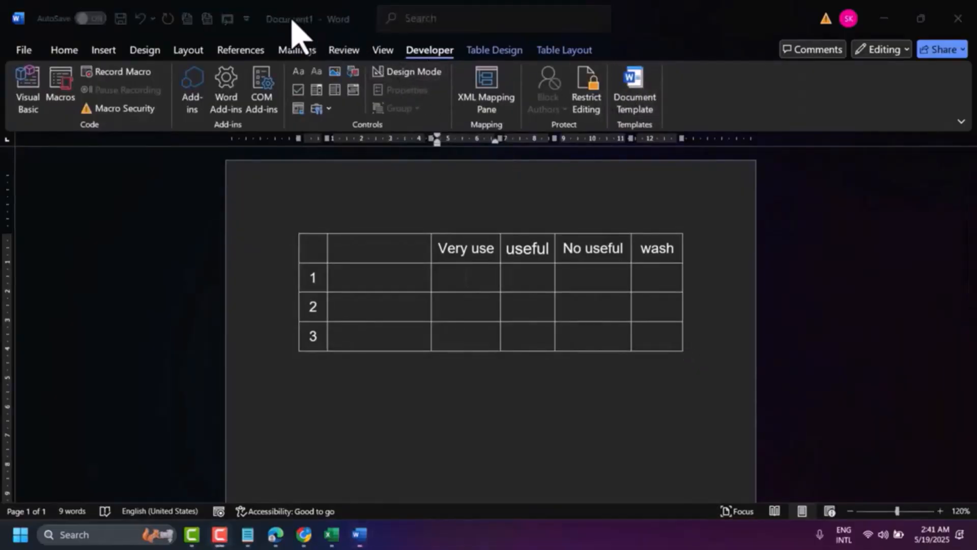
{"action": "left_click", "coordinate": [298, 90]}
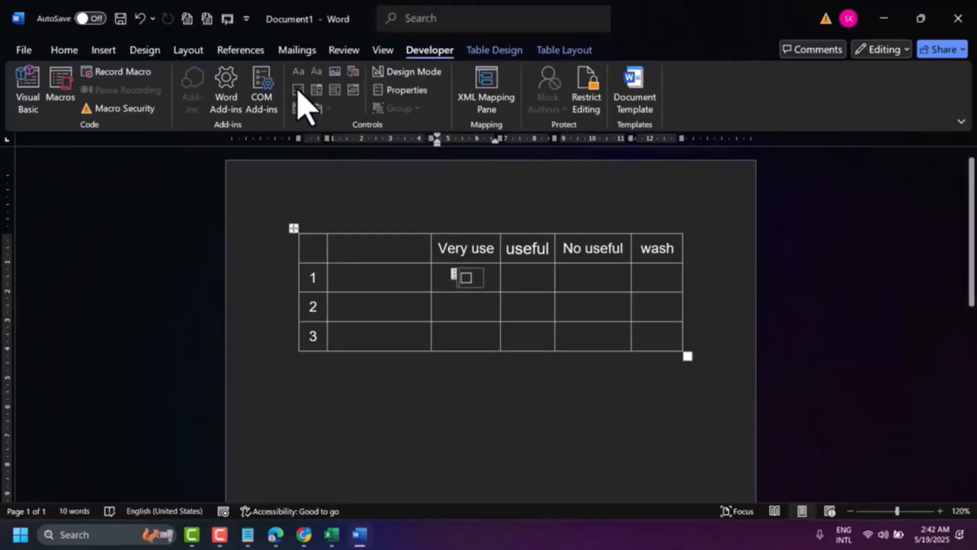
{"action": "left_click", "coordinate": [406, 92]}
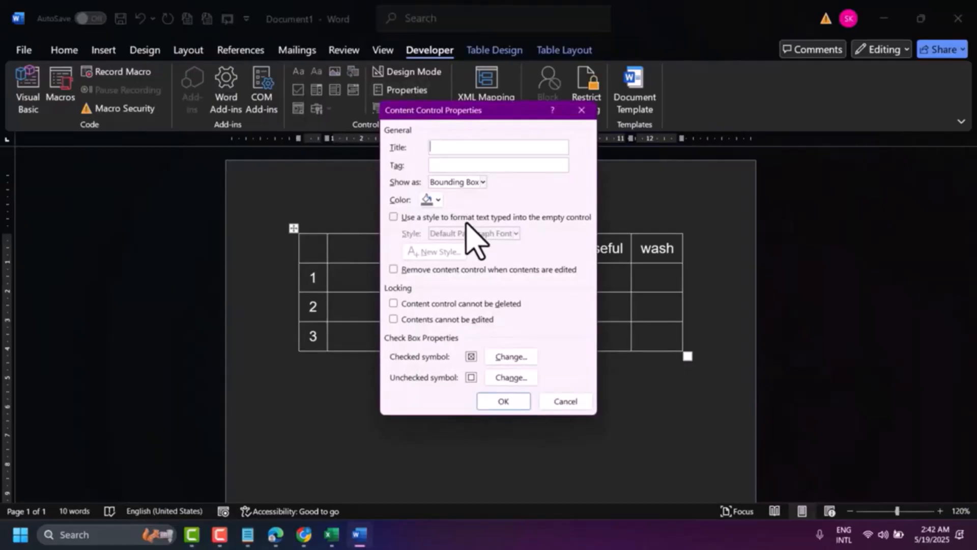
{"action": "left_click", "coordinate": [504, 356]}
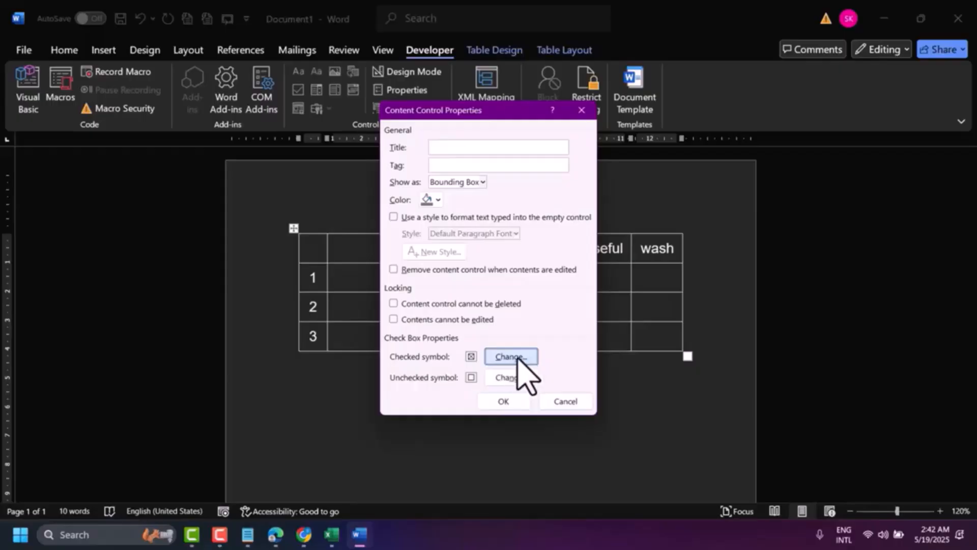
{"action": "left_click", "coordinate": [519, 357]}
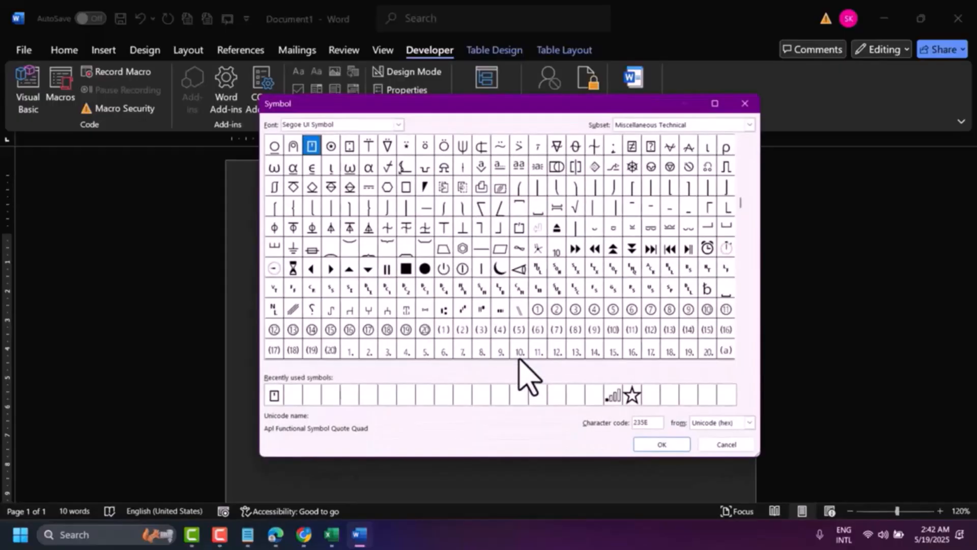
{"action": "left_click", "coordinate": [400, 125]}
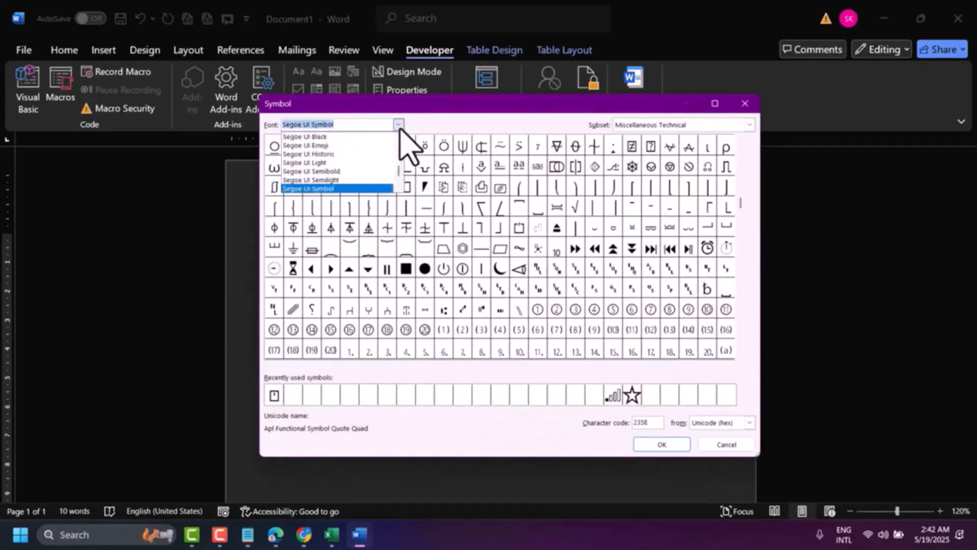
{"action": "left_click", "coordinate": [368, 208]}
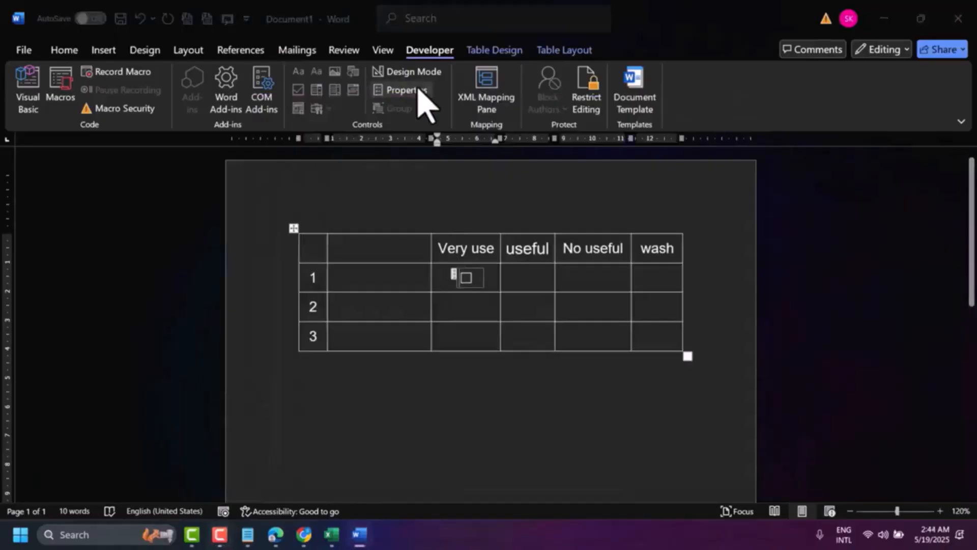
Step: Change the check box control's checked symbol to the boxed tick in the Wingdings 2 font, character code 82
{"action": "left_click", "coordinate": [418, 89]}
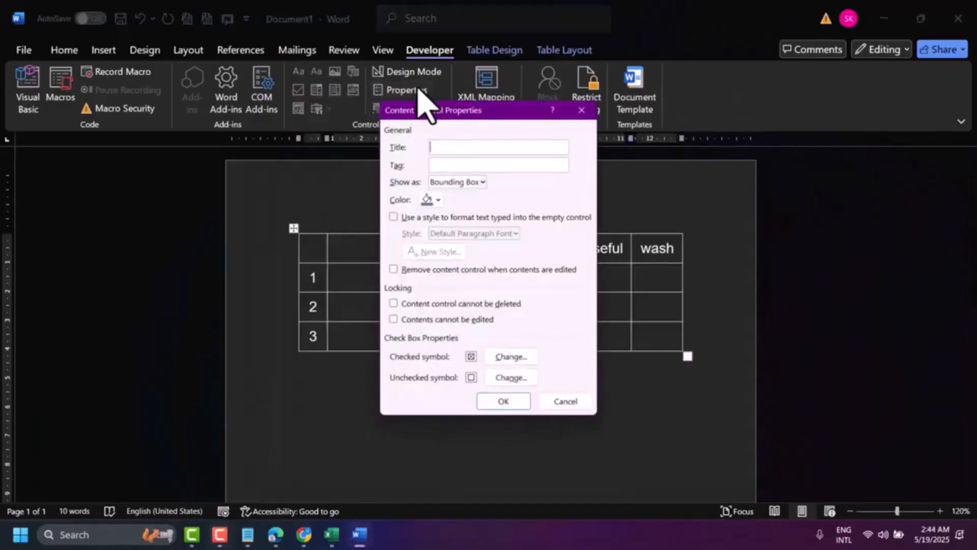
{"action": "left_click", "coordinate": [507, 358]}
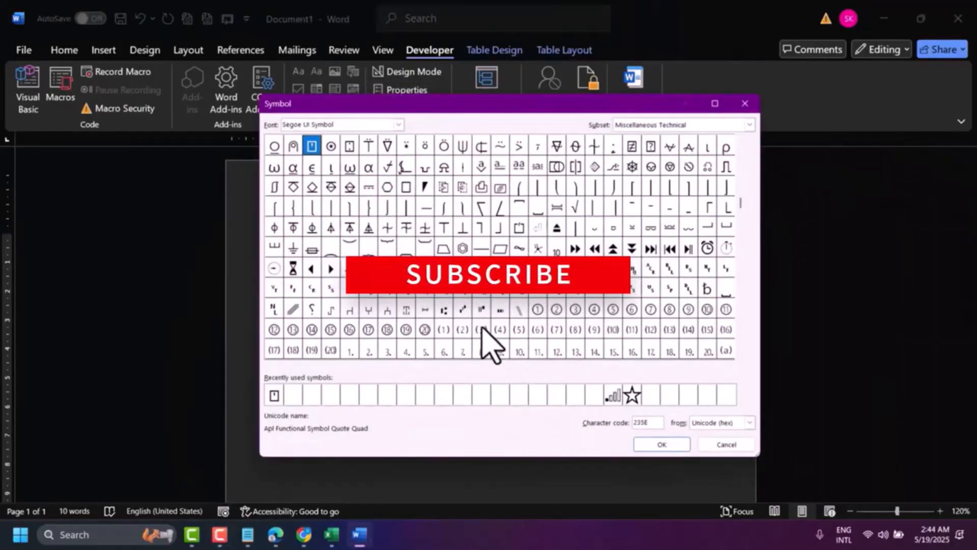
{"action": "left_click", "coordinate": [399, 125]}
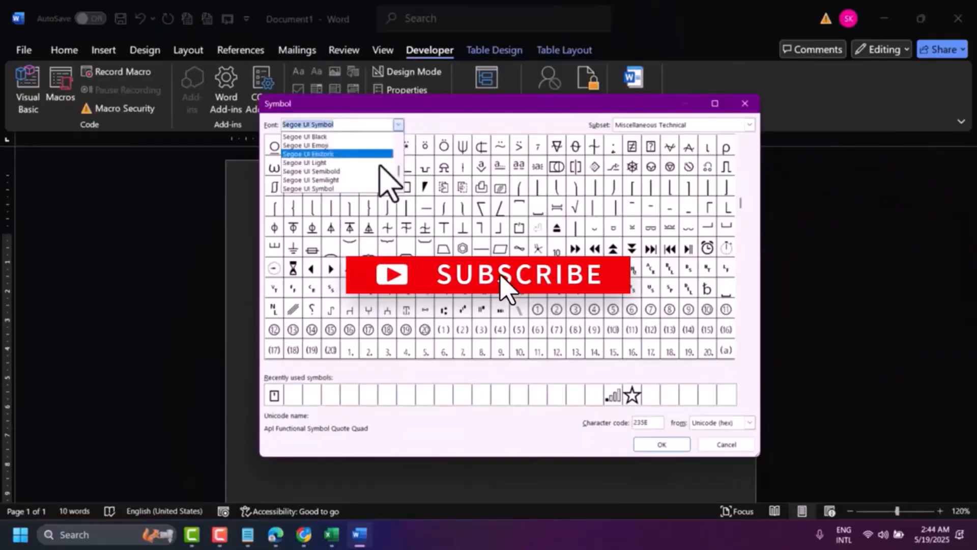
{"action": "scroll", "coordinate": [382, 175], "scroll_direction": "down", "scroll_amount": 4}
{"action": "scroll", "coordinate": [379, 178], "scroll_direction": "down", "scroll_amount": 5}
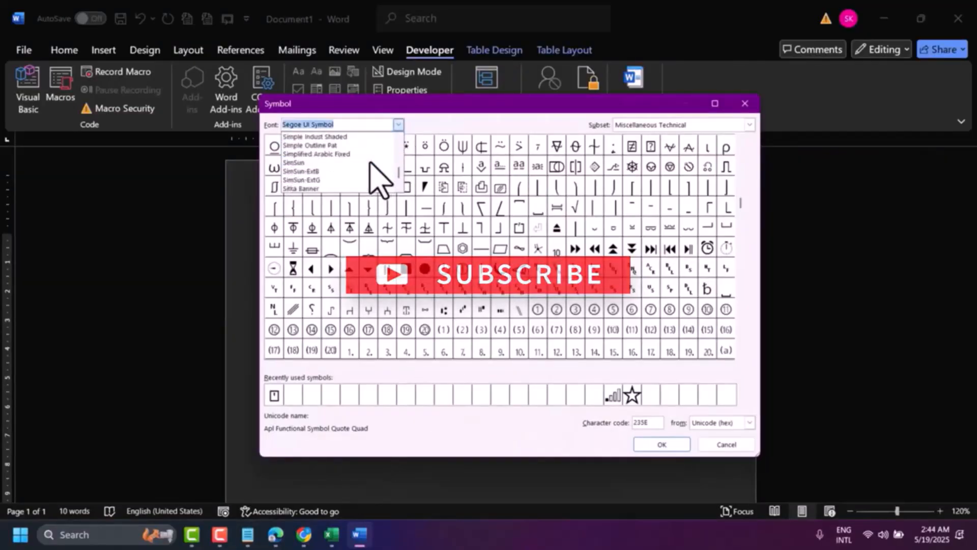
{"action": "scroll", "coordinate": [380, 178], "scroll_direction": "down", "scroll_amount": 6}
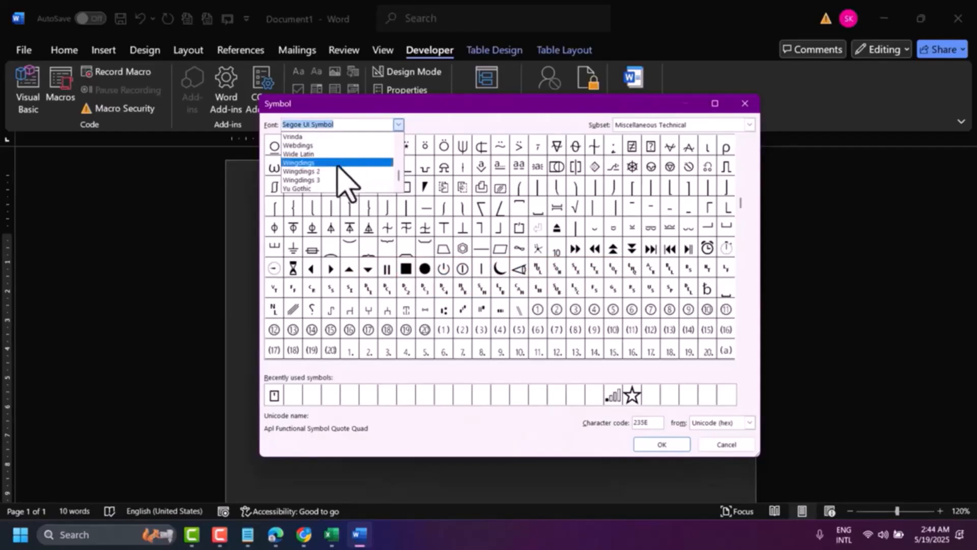
{"action": "left_click", "coordinate": [297, 173]}
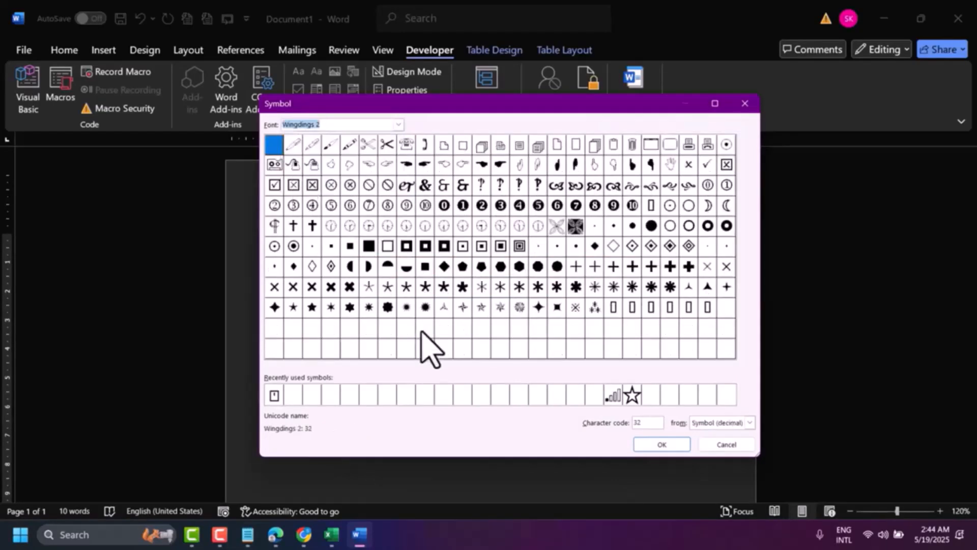
{"action": "double_click", "coordinate": [643, 425]}
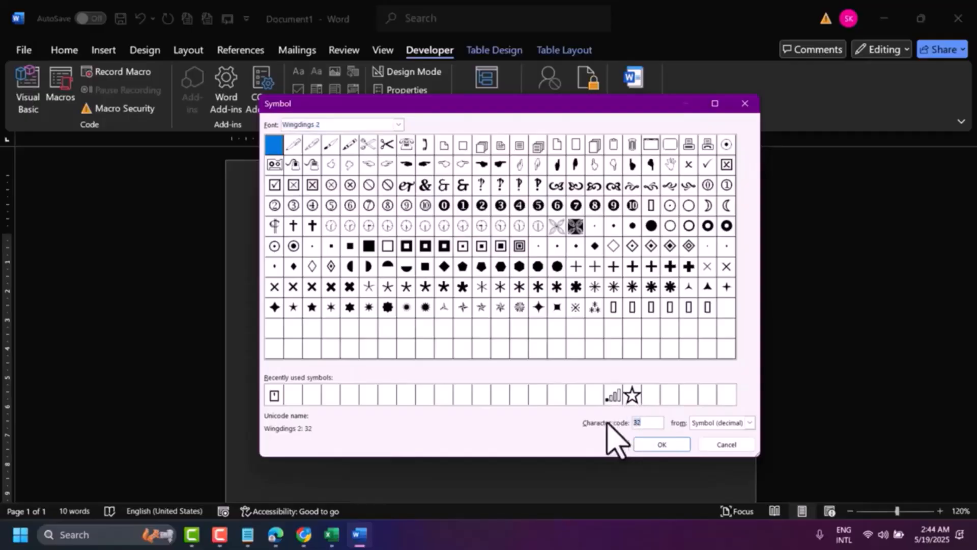
{"action": "type", "text": "82"}
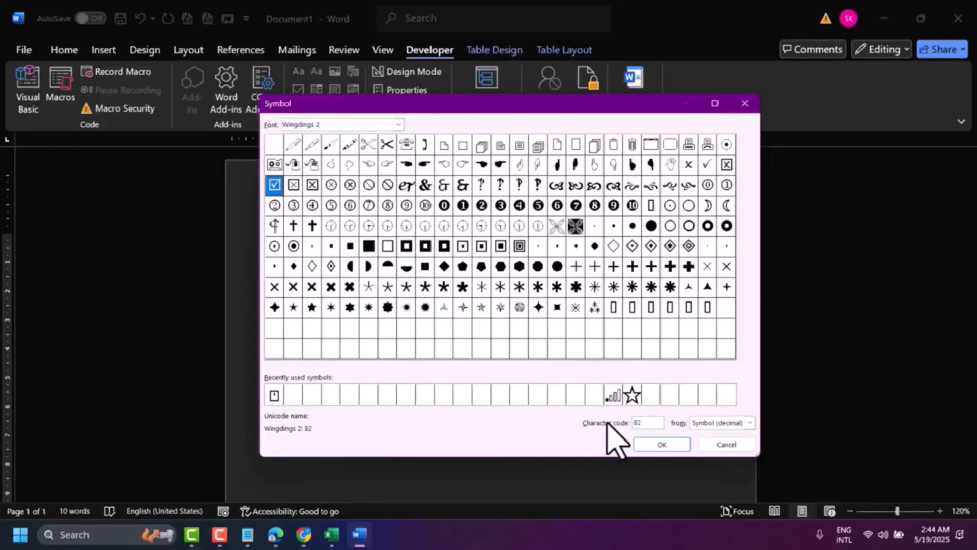
{"action": "left_click", "coordinate": [675, 445]}
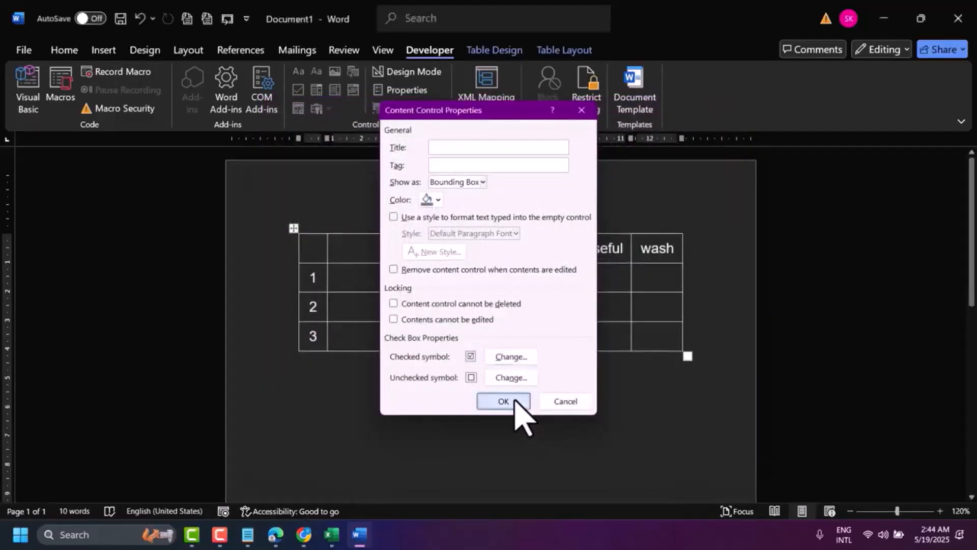
{"action": "left_click", "coordinate": [515, 402]}
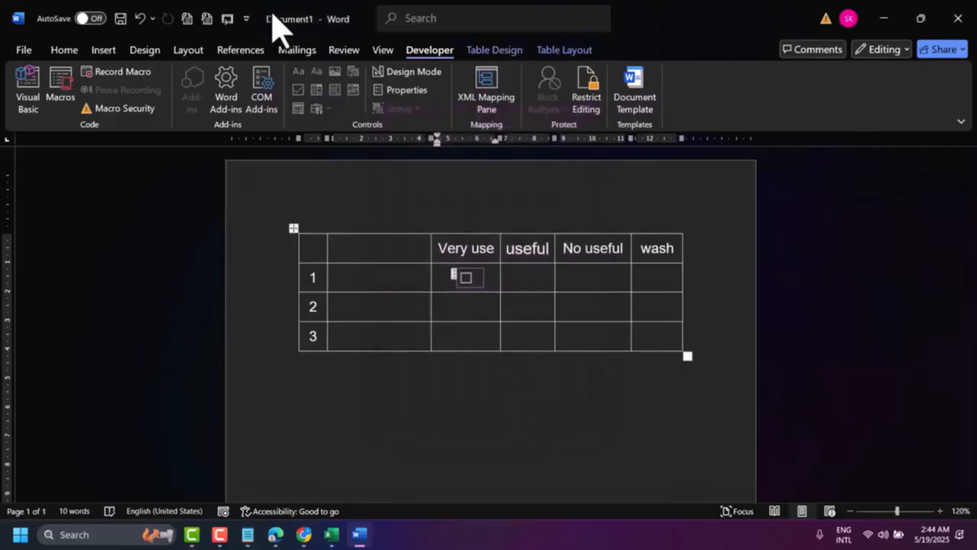
Step: Copy the check box from row 1 into rows 2 and 3 of the "Very use" column
{"action": "left_click", "coordinate": [467, 278]}
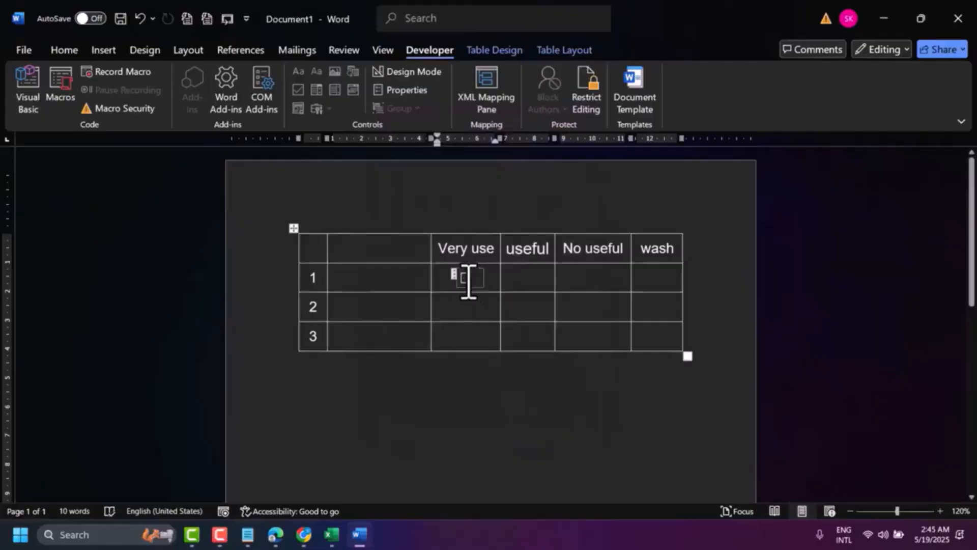
{"action": "left_click", "coordinate": [455, 277]}
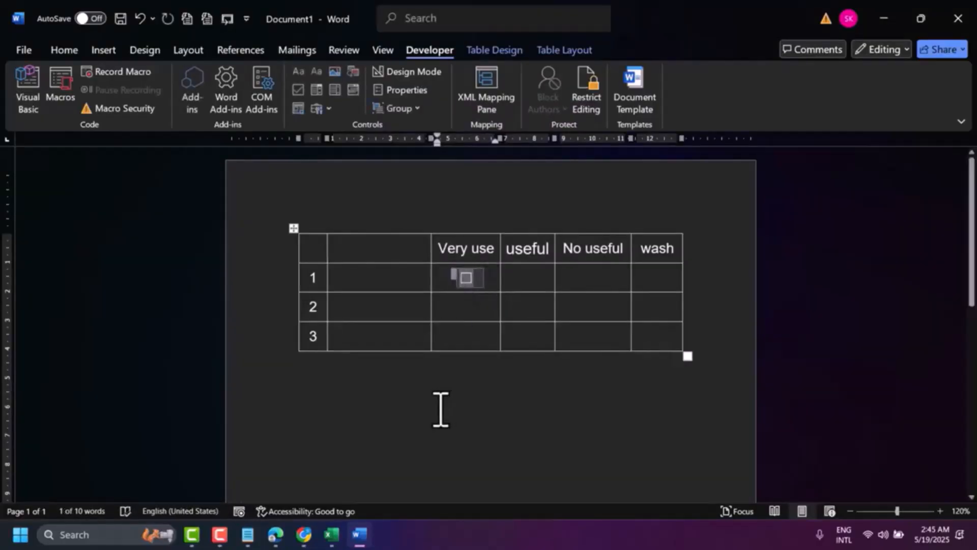
{"action": "left_click", "coordinate": [474, 308]}
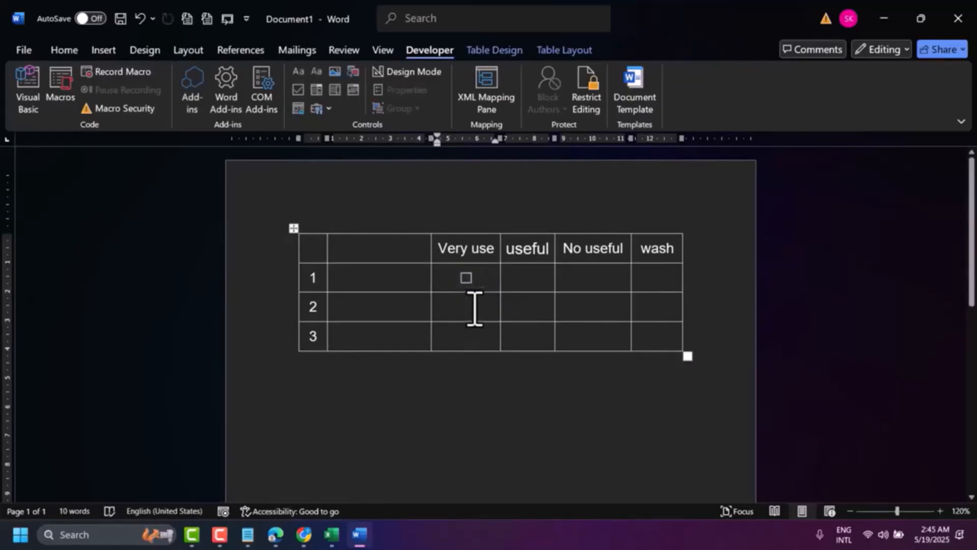
{"action": "key", "text": "ctrl+v"}
Step: Paste the copied check box into rows 1 to 3 of the "useful" and "No useful" columns
{"action": "key", "text": "ctrl+v"}
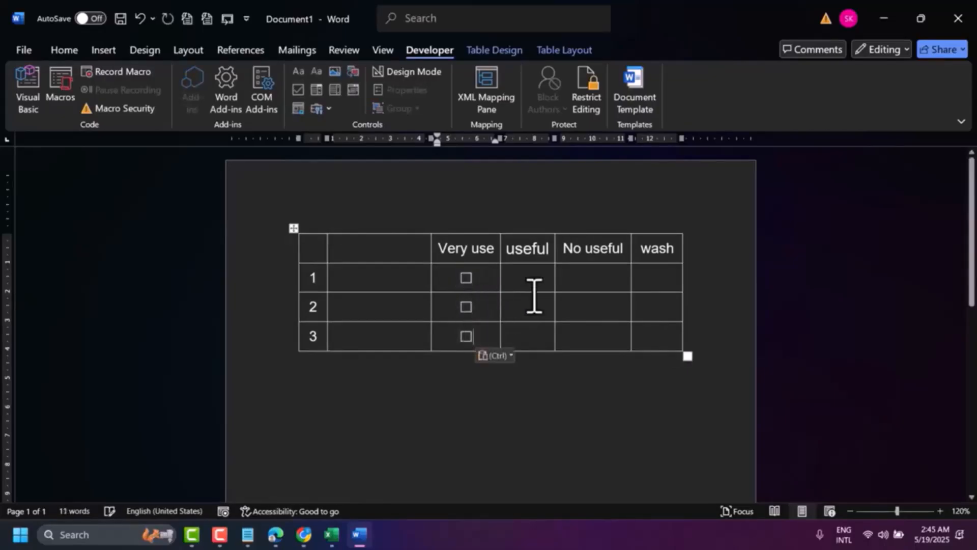
{"action": "key", "text": "ctrl+v"}
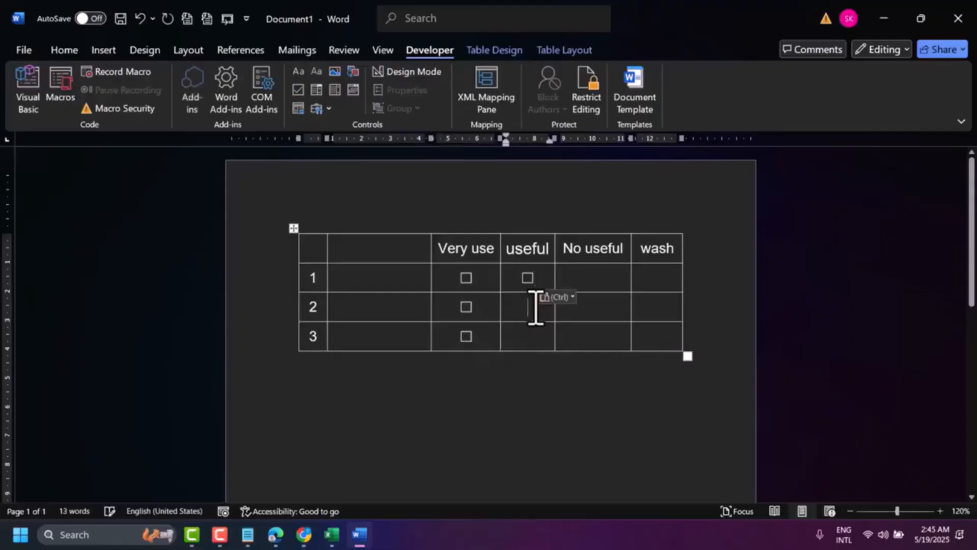
{"action": "key", "text": "ctrl+v"}
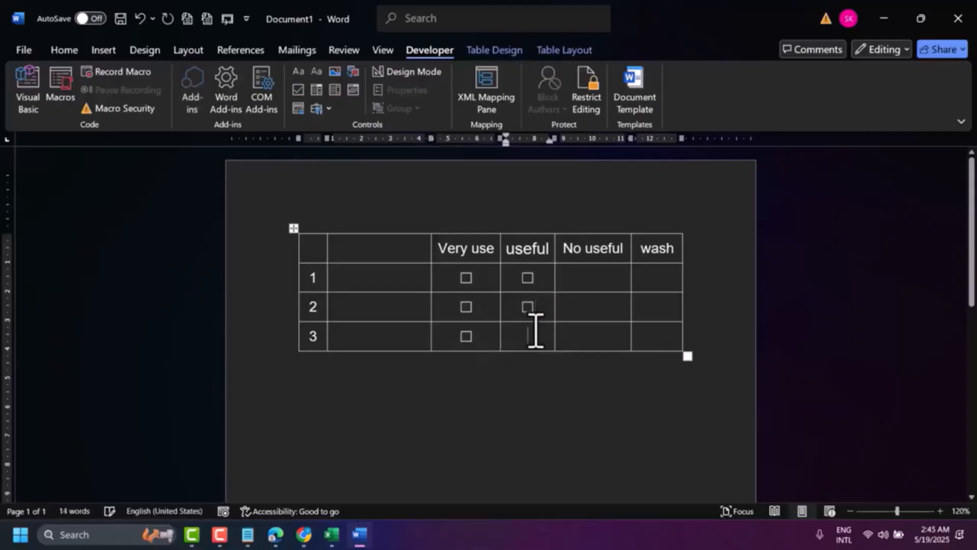
{"action": "key", "text": "ctrl+v"}
{"action": "key", "text": "ctrl+v"}
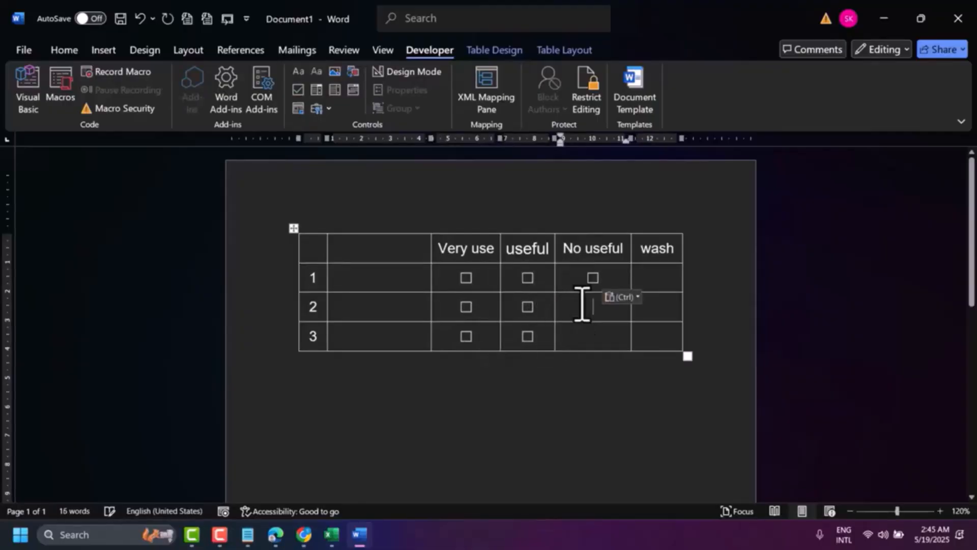
{"action": "left_click", "coordinate": [582, 306]}
Step: Paste the copied check box into rows 1 to 3 of the "wash" column
{"action": "key", "text": "ctrl+v"}
{"action": "key", "text": "ctrl+v"}
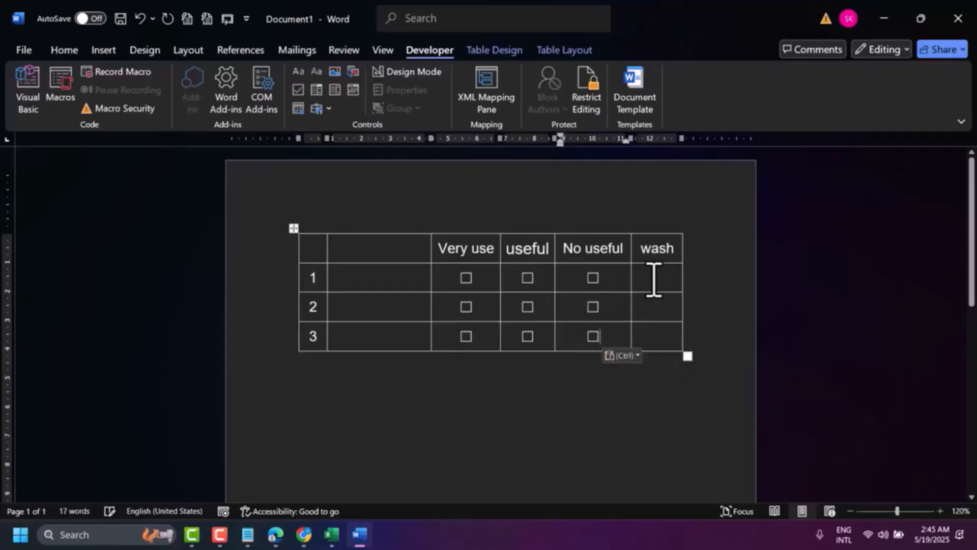
{"action": "left_click", "coordinate": [656, 279]}
{"action": "key", "text": "ctrl+v"}
{"action": "key", "text": "ctrl+v"}
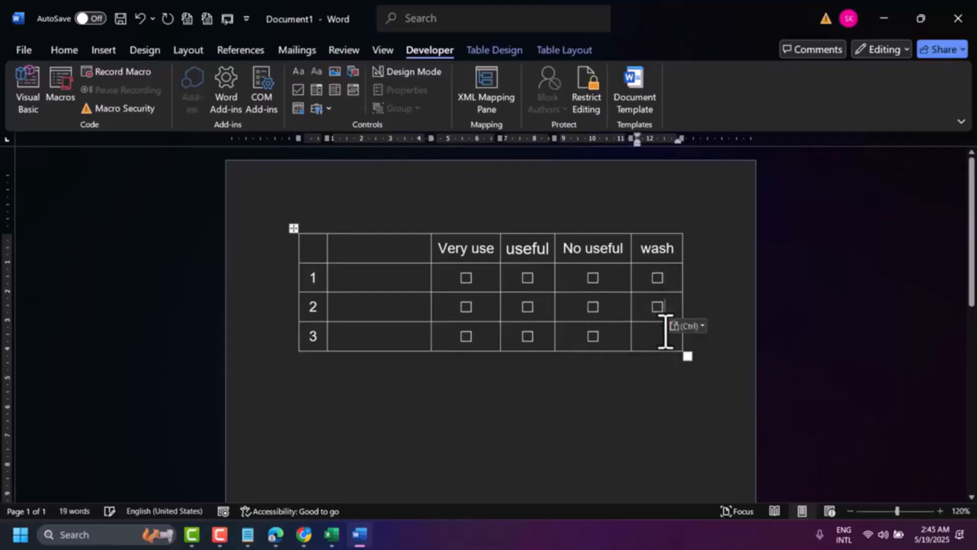
{"action": "key", "text": "ctrl+v"}
{"action": "key", "text": "ctrl"}
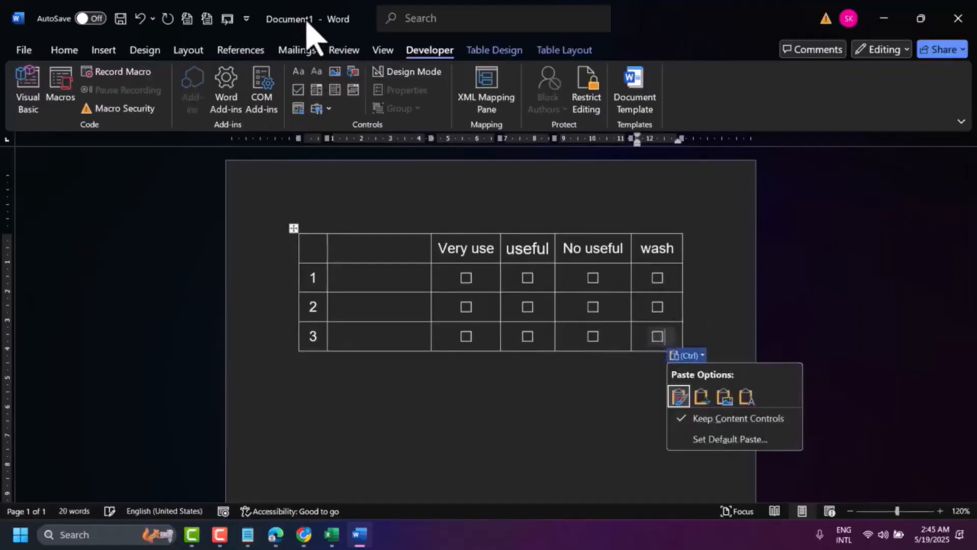
Step: Fill the second column of rows 1 to 3 with "See the cartoon", "Wash the time" and "Read a Book"
{"action": "key", "text": "F9"}
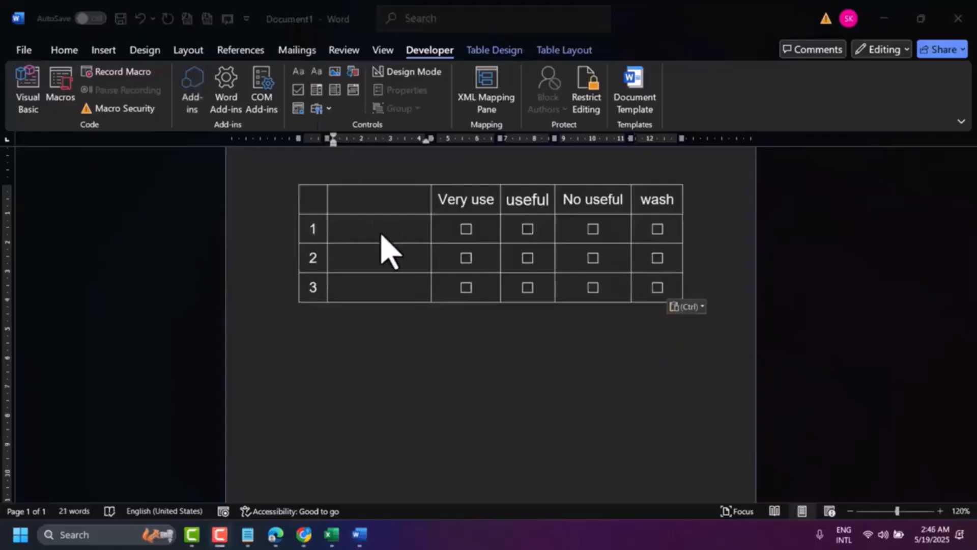
{"action": "left_click", "coordinate": [382, 232]}
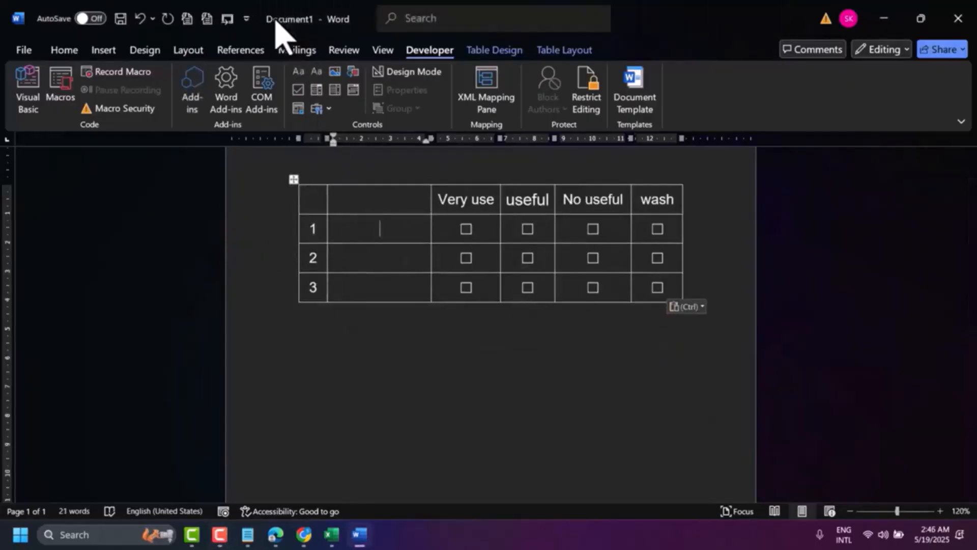
{"action": "key", "text": "F9"}
{"action": "left_click", "coordinate": [382, 229]}
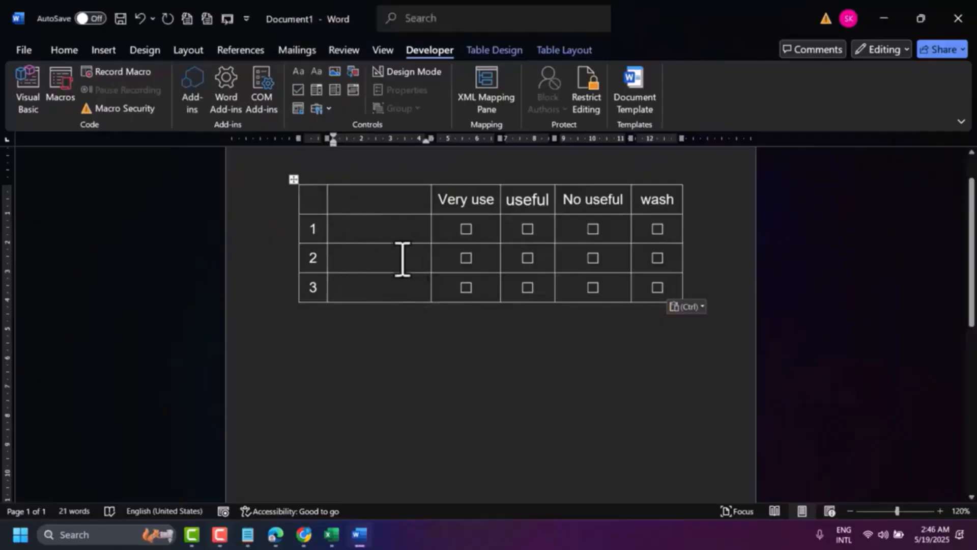
{"action": "key", "text": "F9"}
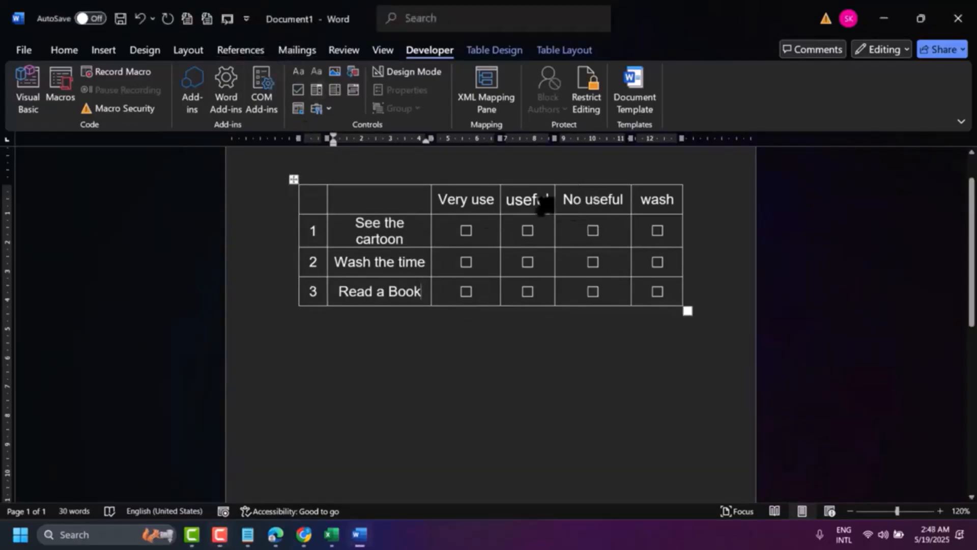
Step: Widen the item column so "See the cartoon" fits on one line, and even out the "Very use", "useful" and "No useful" column widths
{"action": "left_click", "coordinate": [428, 238]}
{"action": "left_click_drag", "start_coordinate": [432, 231], "coordinate": [441, 230]}
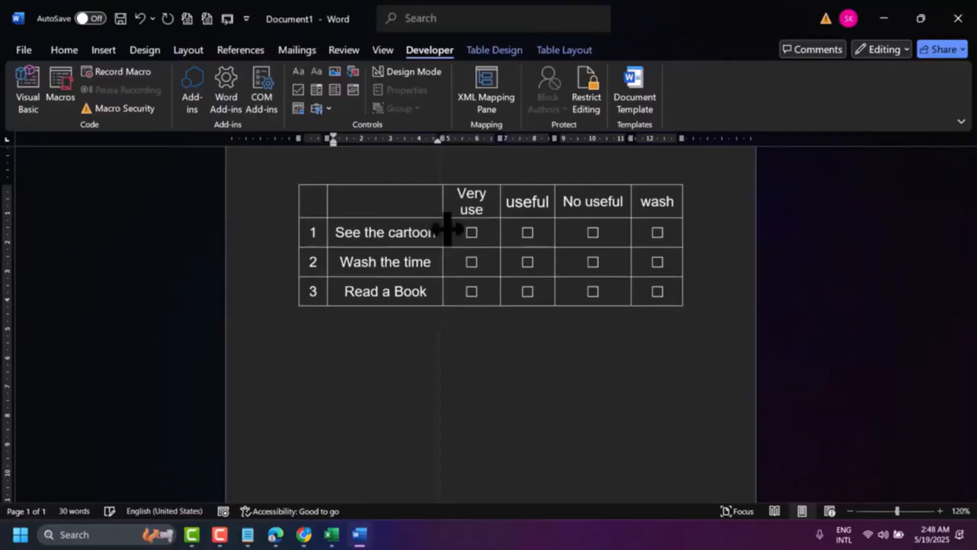
{"action": "left_click_drag", "start_coordinate": [555, 230], "coordinate": [564, 231]}
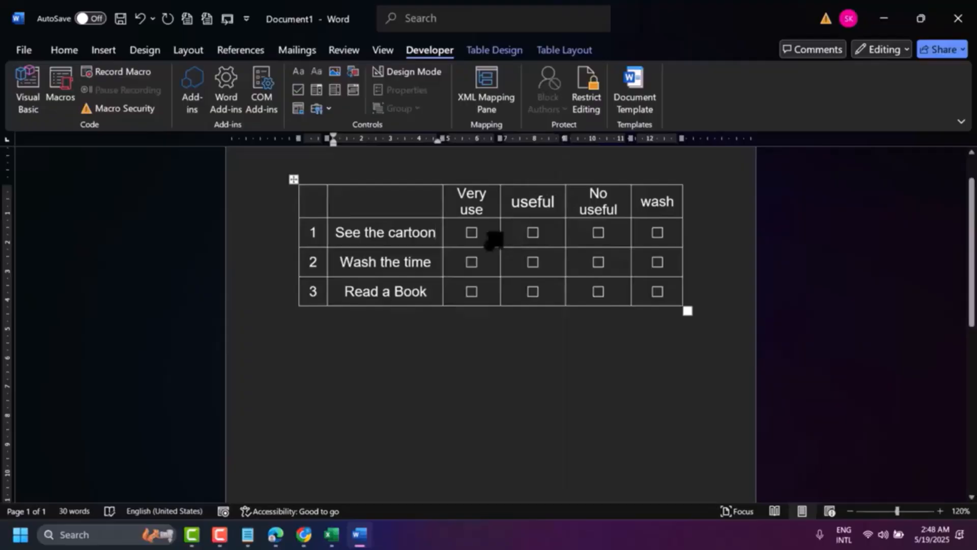
{"action": "left_click_drag", "start_coordinate": [499, 234], "coordinate": [504, 233]}
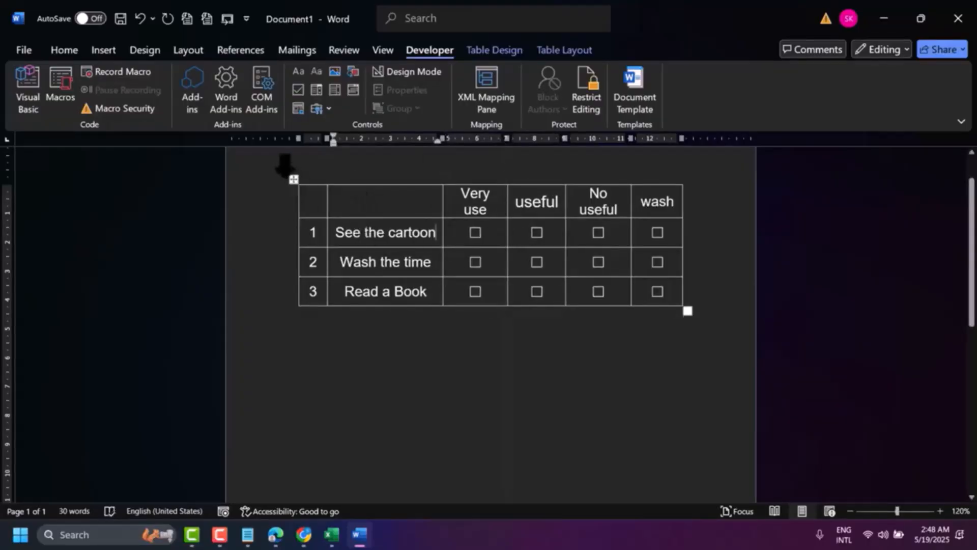
Step: Remove all borders from the entire questionnaire table with the No Border option
{"action": "left_click", "coordinate": [294, 179]}
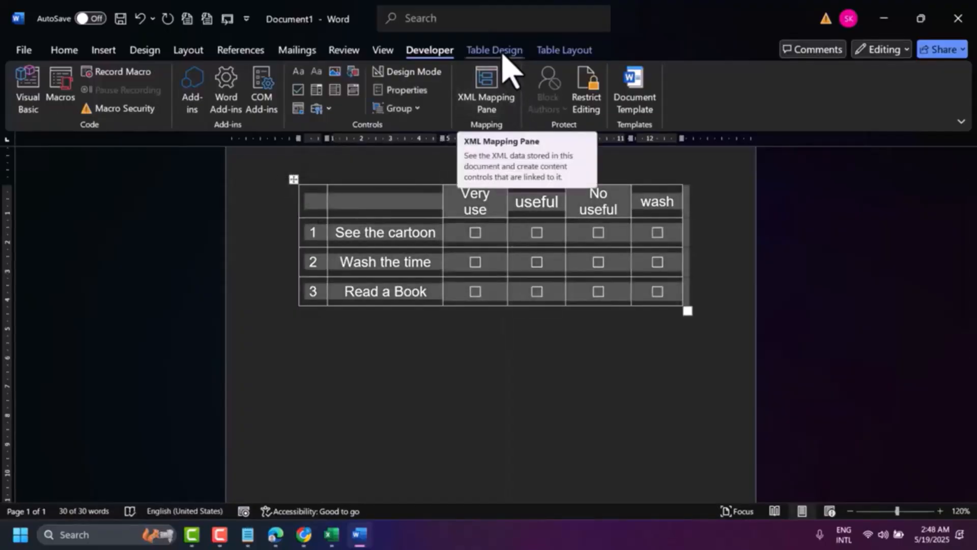
{"action": "left_click", "coordinate": [493, 51]}
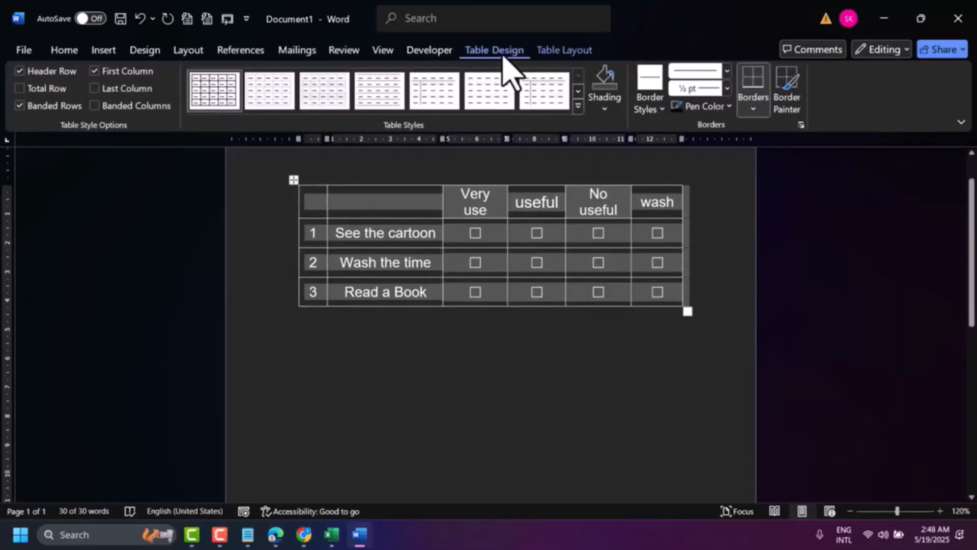
{"action": "left_click", "coordinate": [65, 51]}
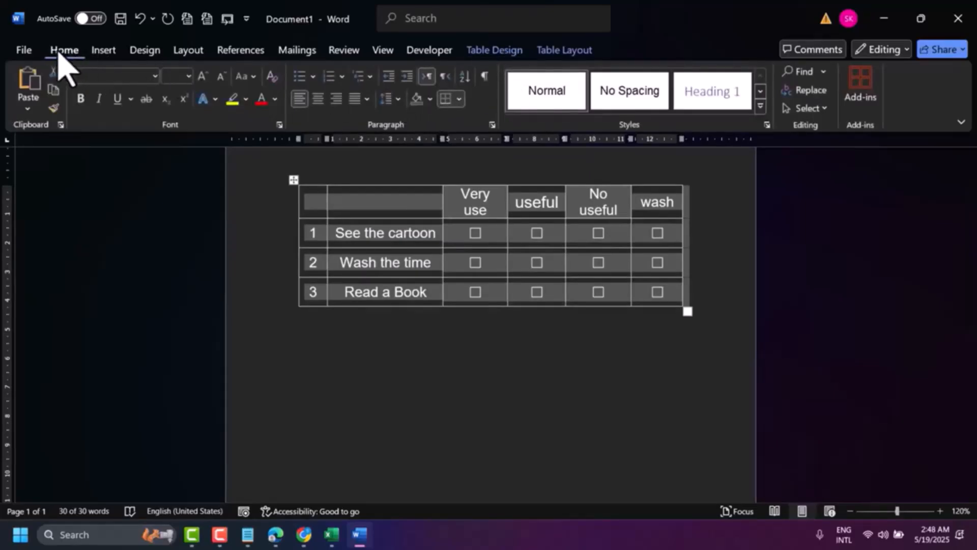
{"action": "left_click", "coordinate": [458, 99]}
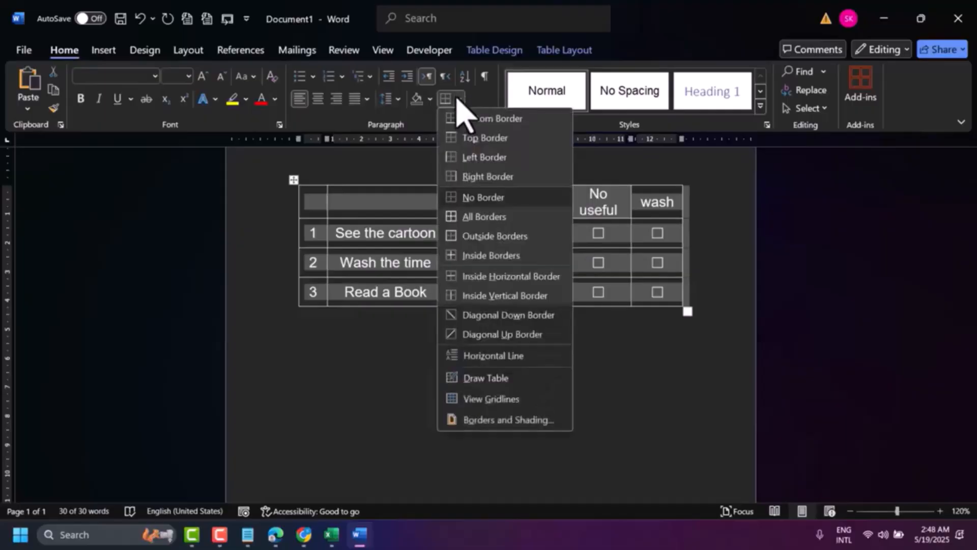
{"action": "left_click", "coordinate": [481, 200]}
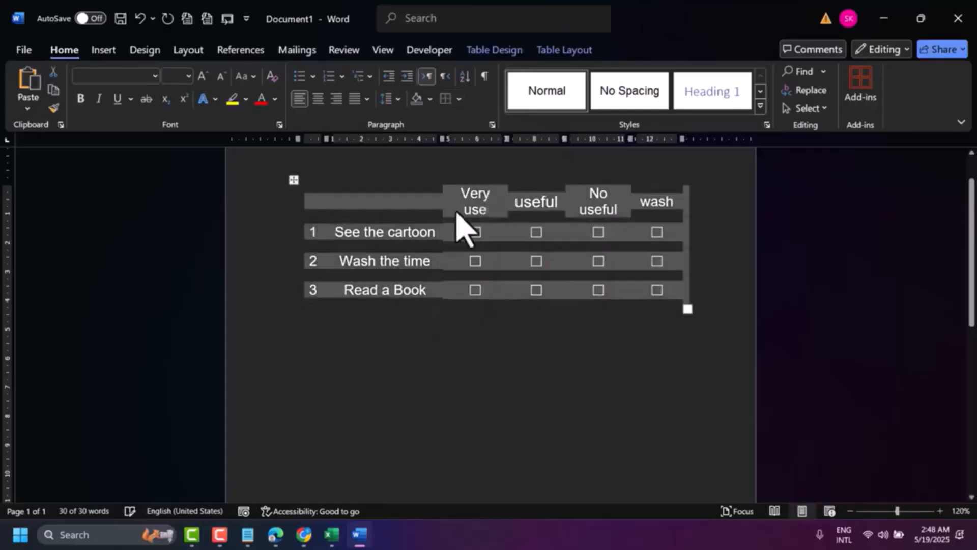
{"action": "left_click", "coordinate": [299, 313]}
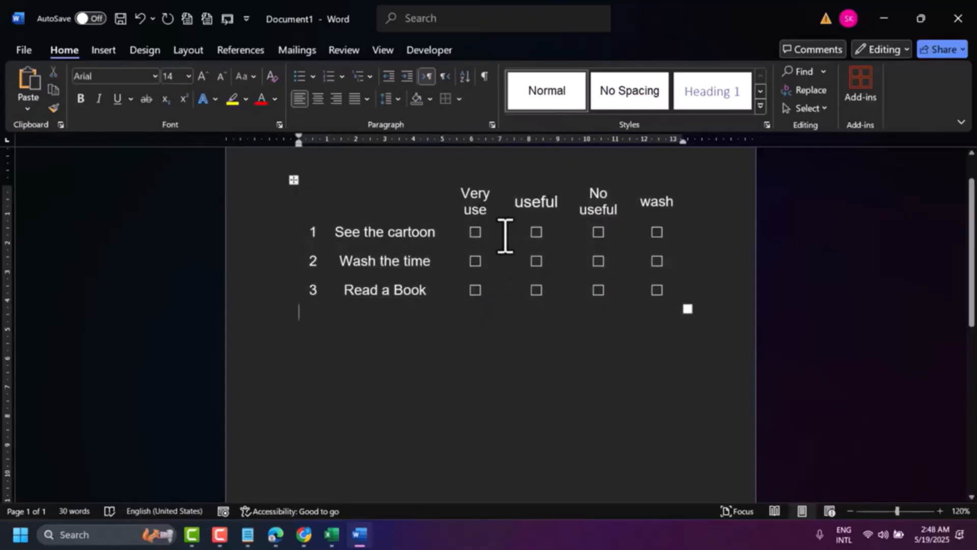
Step: Test the "Very use" and "useful" check boxes for "See the cartoon" by ticking and clearing them
{"action": "left_click", "coordinate": [476, 232]}
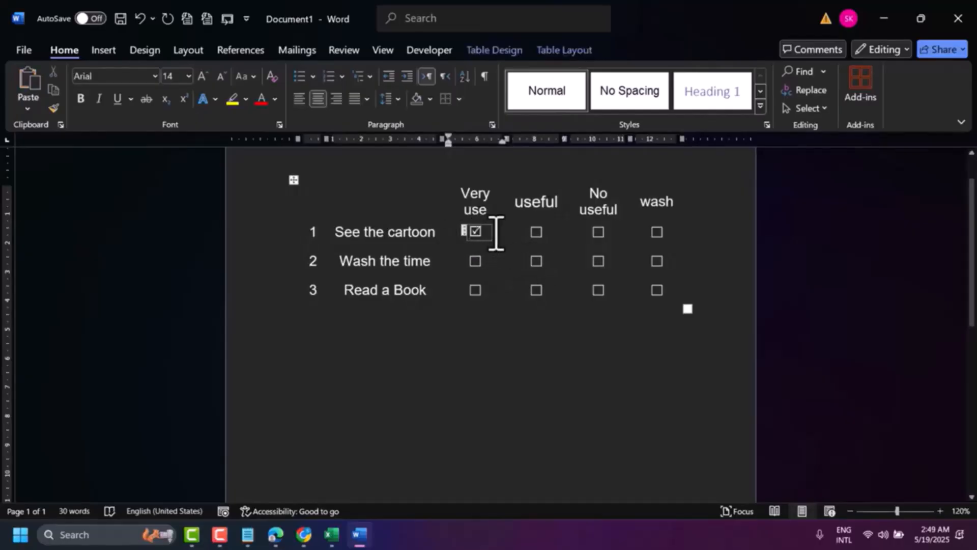
{"action": "left_click", "coordinate": [538, 232]}
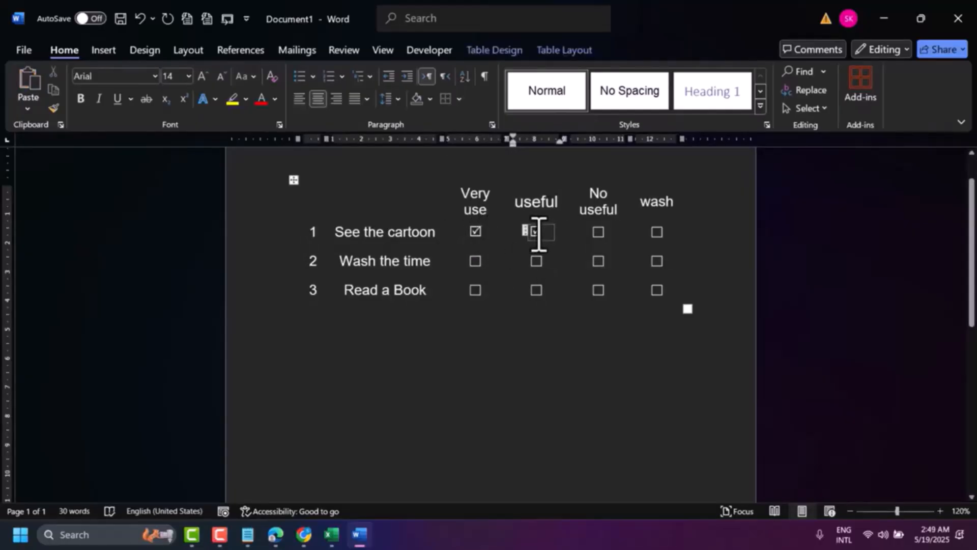
{"action": "left_click", "coordinate": [478, 232]}
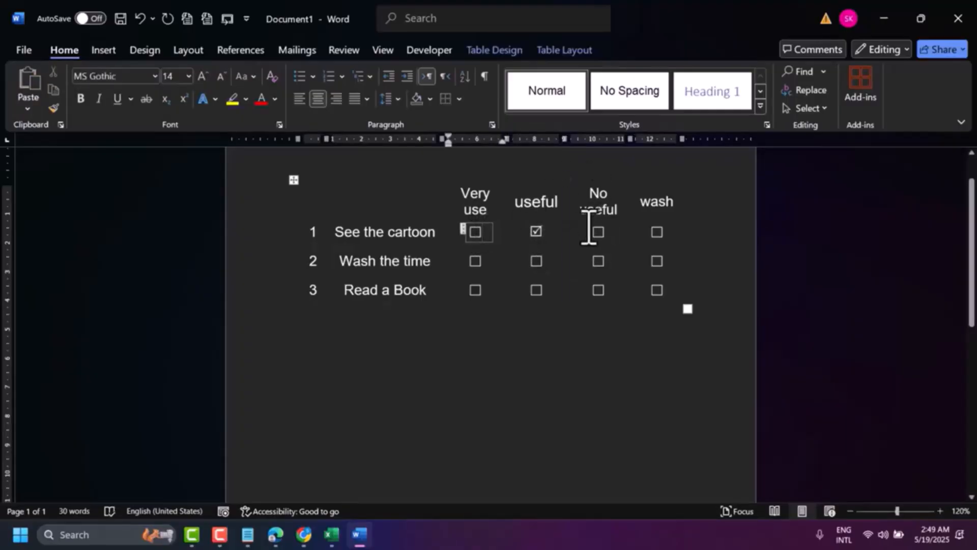
{"action": "left_click", "coordinate": [537, 232]}
{"action": "left_click", "coordinate": [537, 232]}
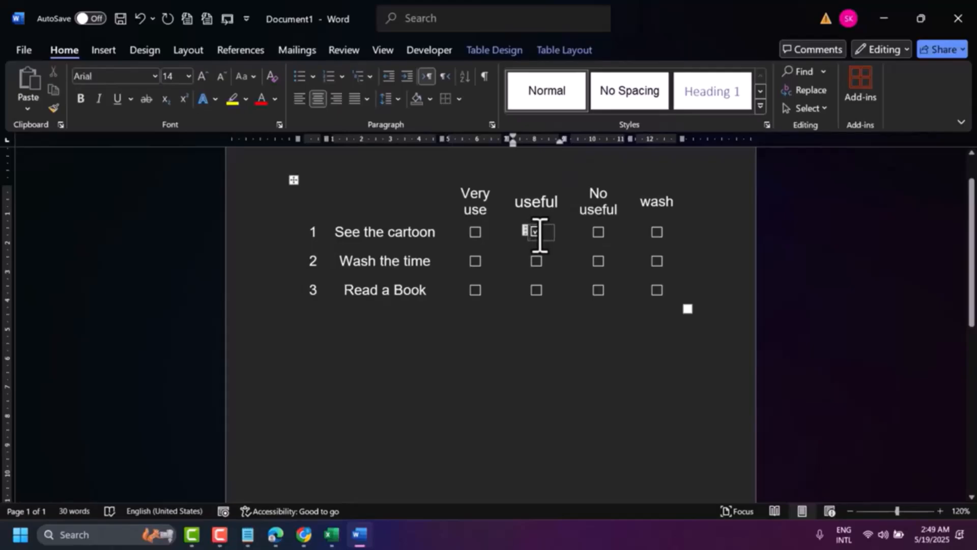
{"action": "left_click", "coordinate": [538, 232]}
Step: Tick "No useful" for "See the cartoon", "wash" for "Wash the time" and "Very use" for "Read a Book"
{"action": "left_click", "coordinate": [599, 233]}
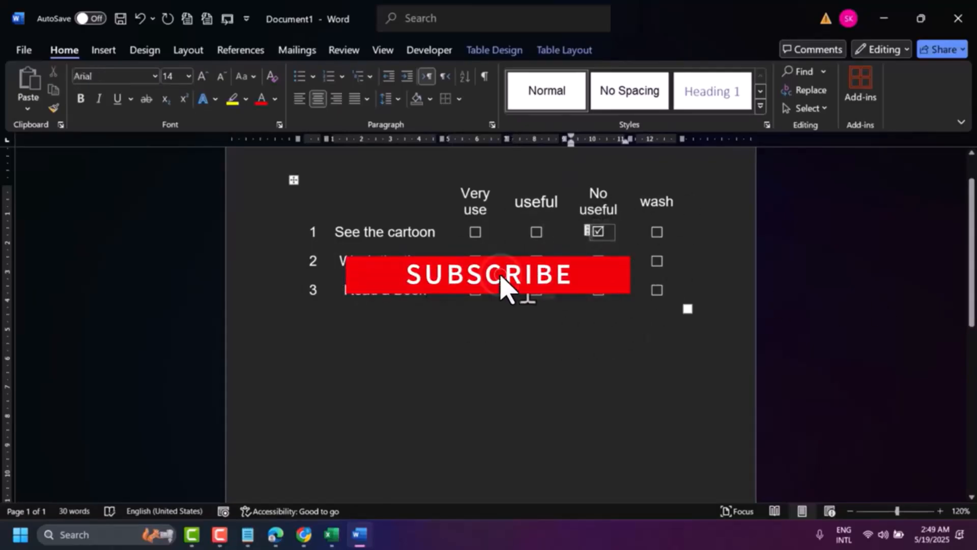
{"action": "left_click", "coordinate": [657, 261]}
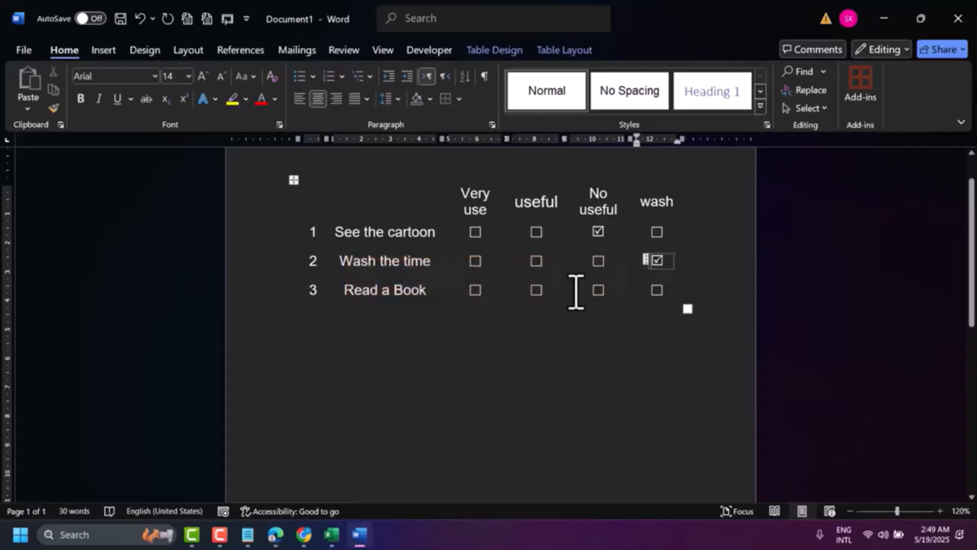
{"action": "left_click", "coordinate": [476, 290]}
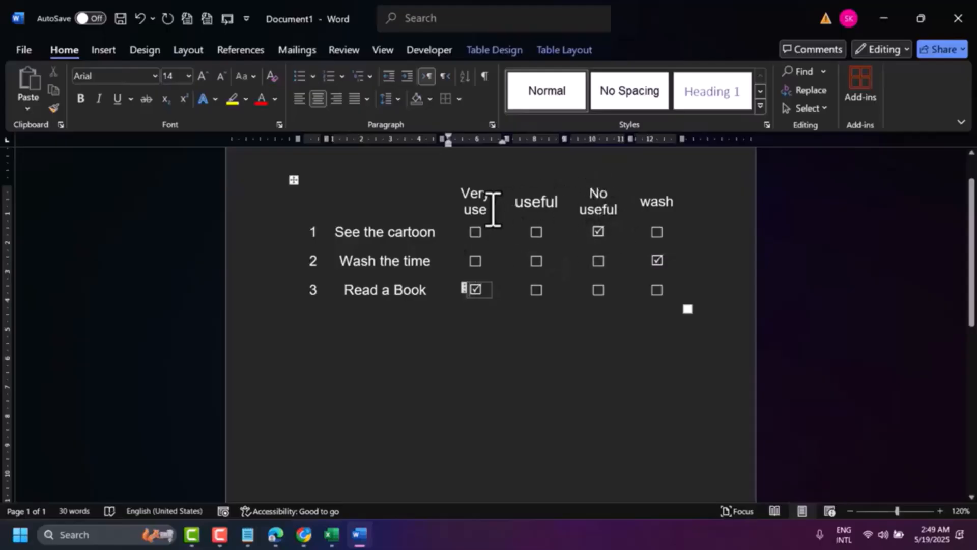
Step: Change the "Very use" column heading to "Very useful"
{"action": "type", "text": "ful"}
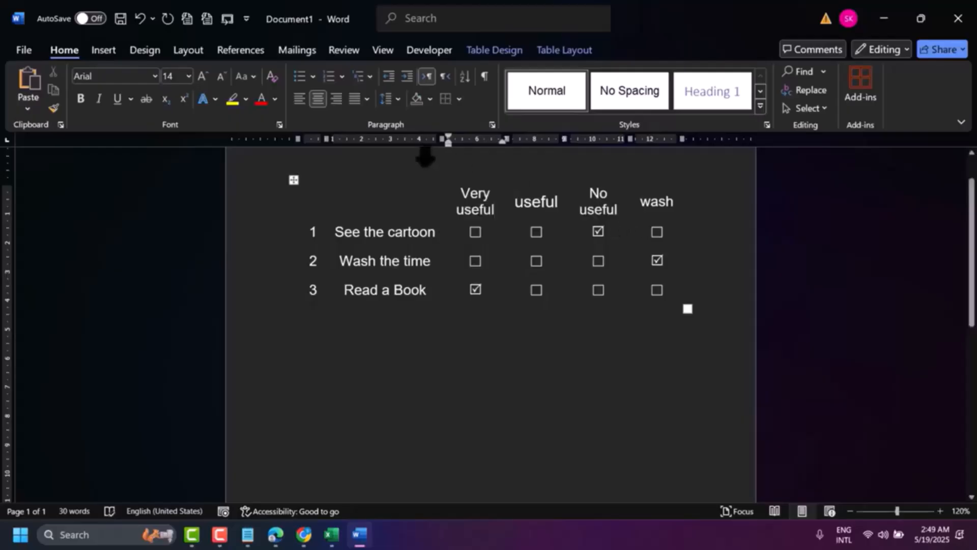
{"action": "left_click_drag", "start_coordinate": [385, 250], "coordinate": [400, 345]}
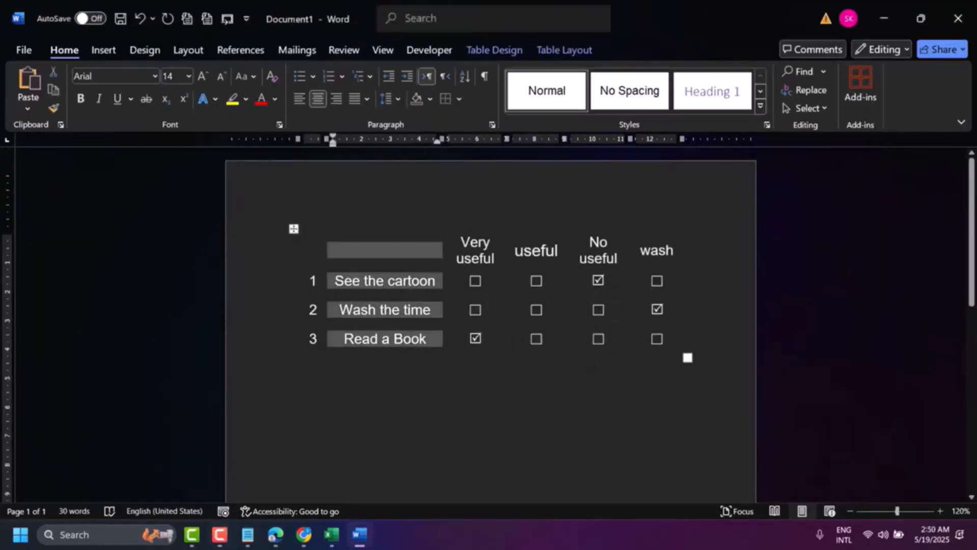
{"action": "left_click", "coordinate": [595, 367]}
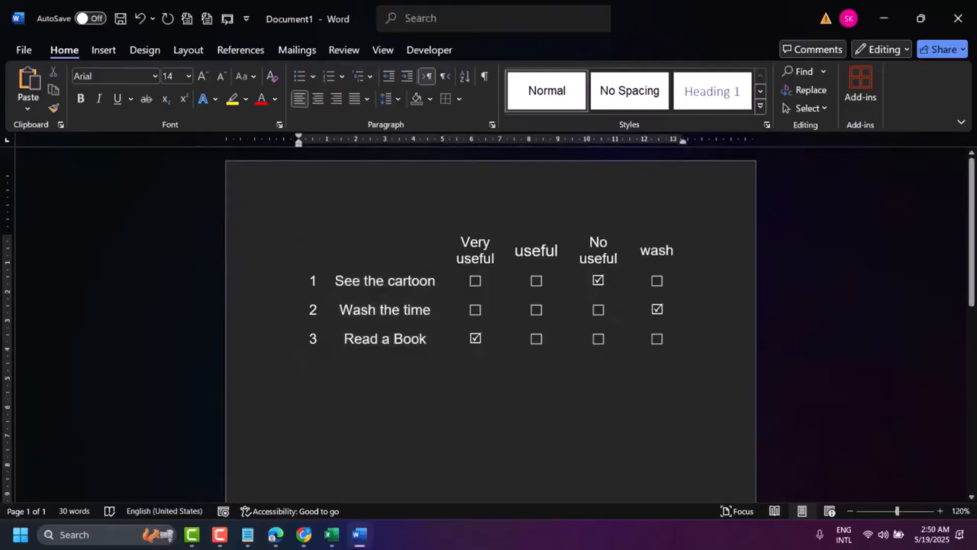